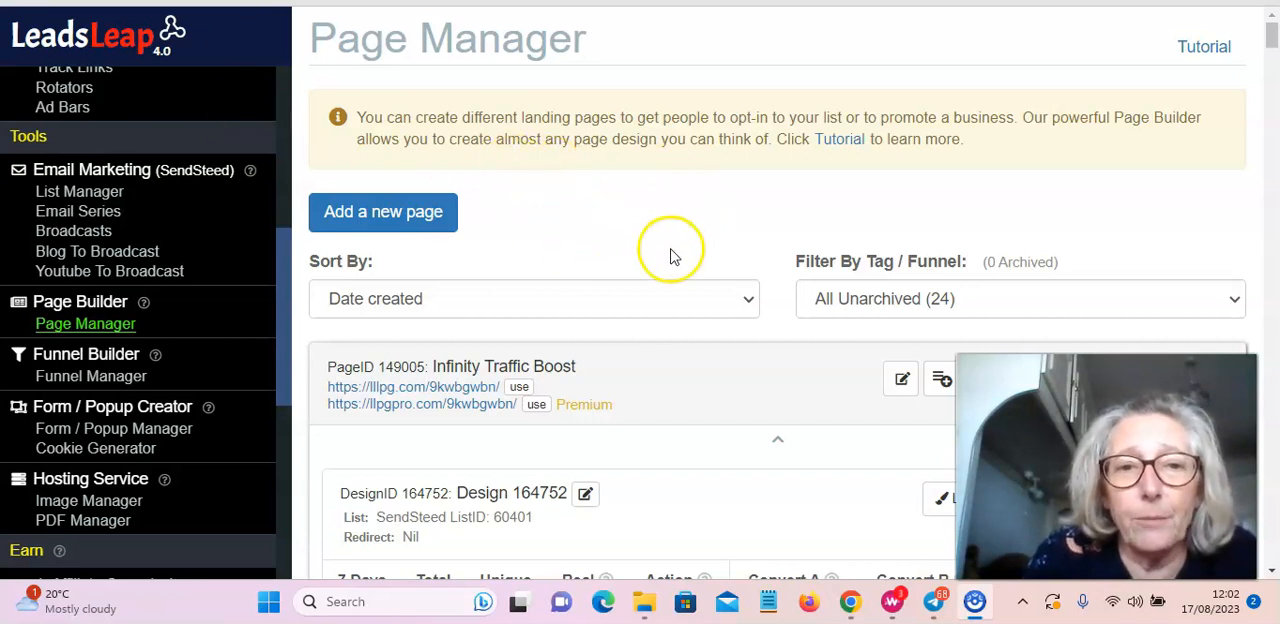
# Step: Copy the share code of the Surf 100 V2 page design and close its share dialog
pyautogui.scroll(-3, 600, 235)
pyautogui.scroll(-6, 635, 228)
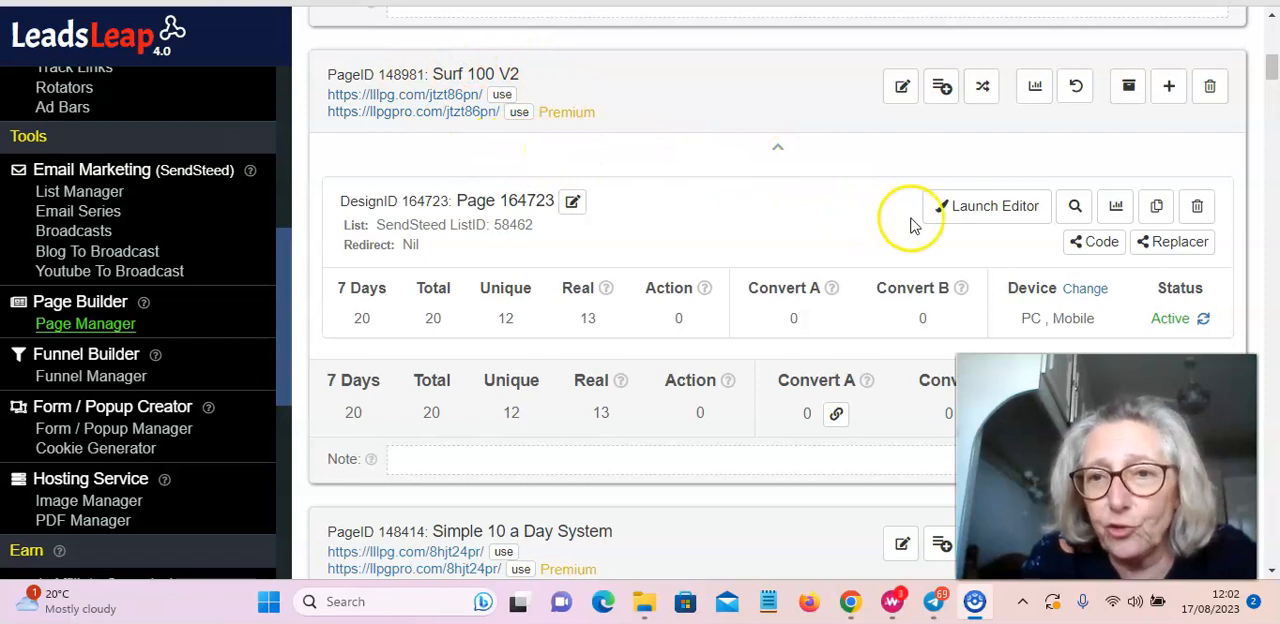
pyautogui.click(1090, 246)
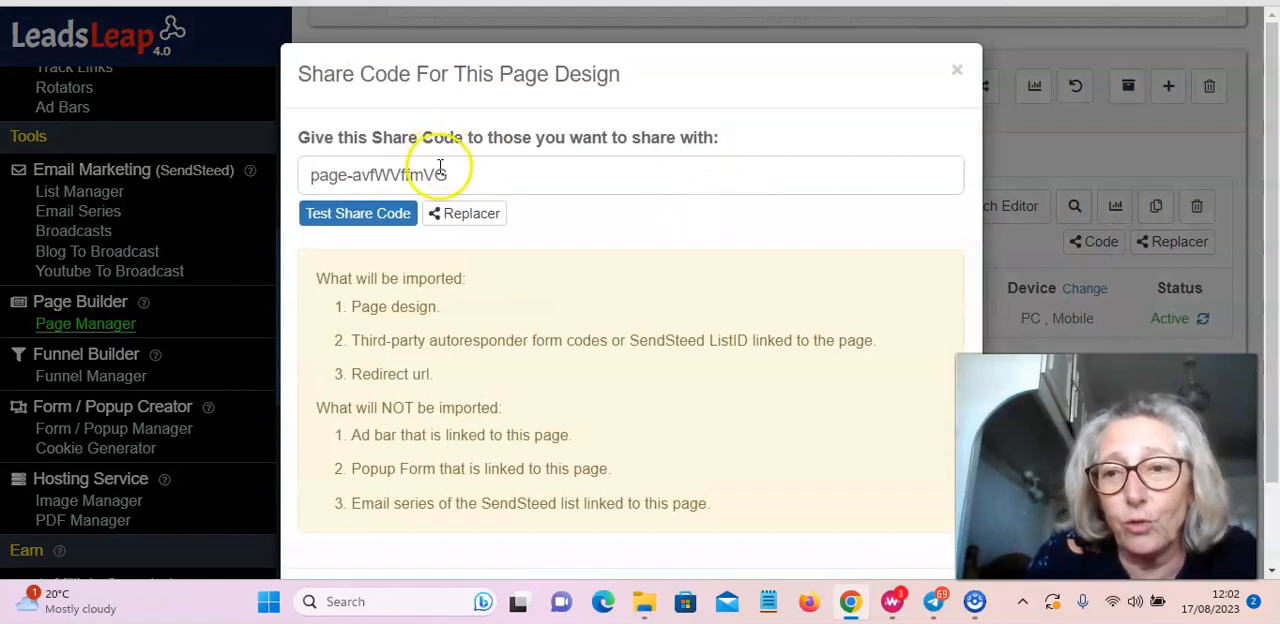
pyautogui.click(296, 174)
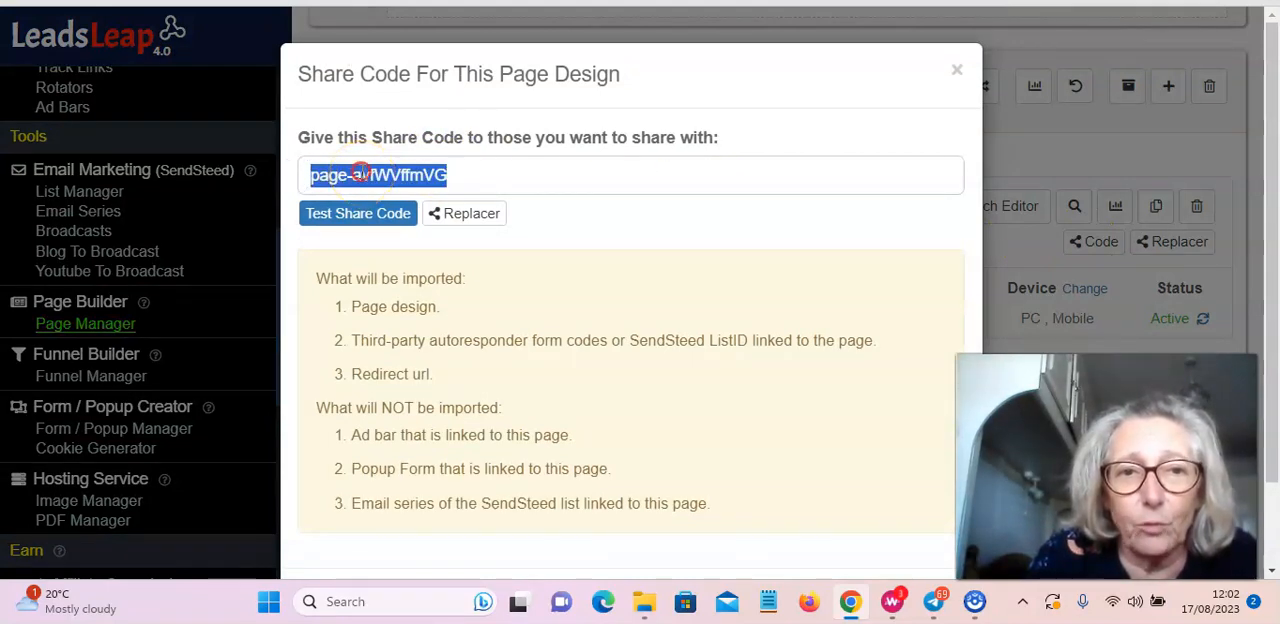
pyautogui.rightClick(360, 174)
pyautogui.click(360, 190)
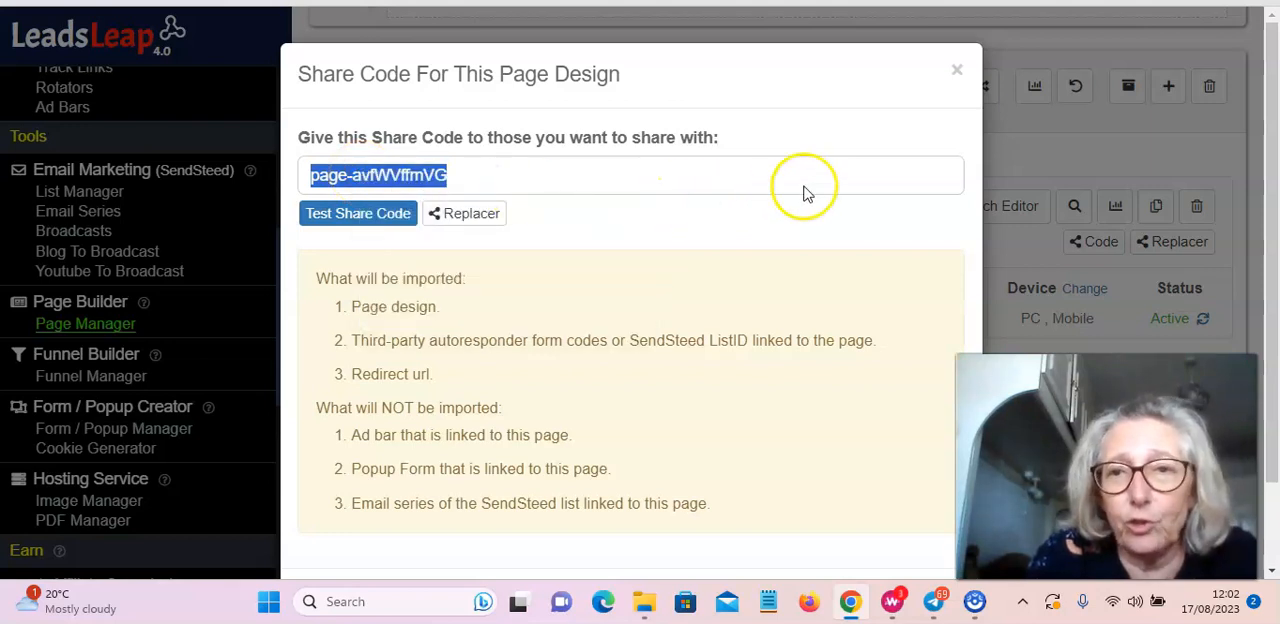
pyautogui.click(956, 69)
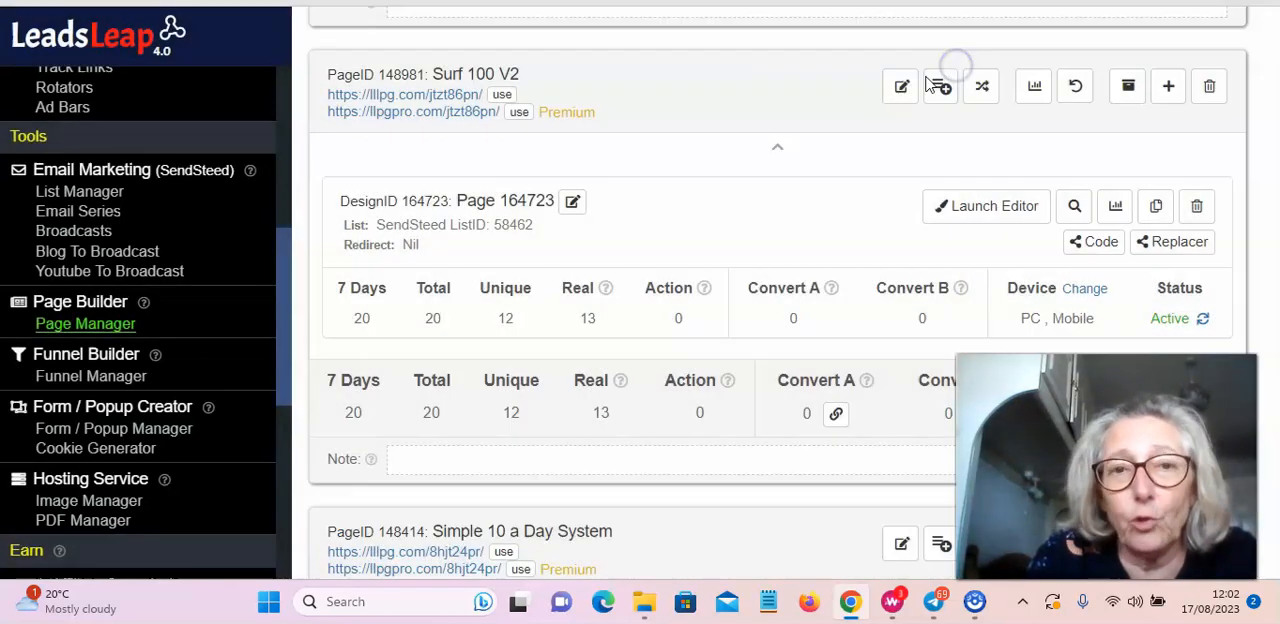
# Step: Add a new page with the reference name "Surf 100 Test Page"
pyautogui.scroll(5, 760, 150)
pyautogui.scroll(2, 740, 150)
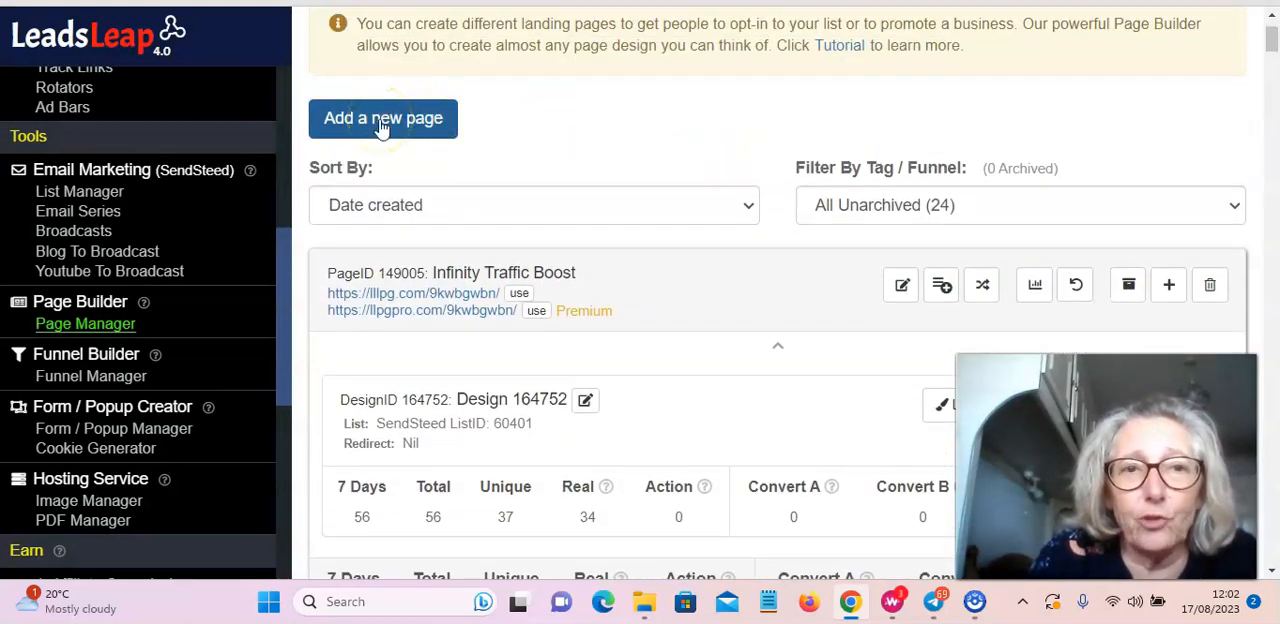
pyautogui.click(381, 122)
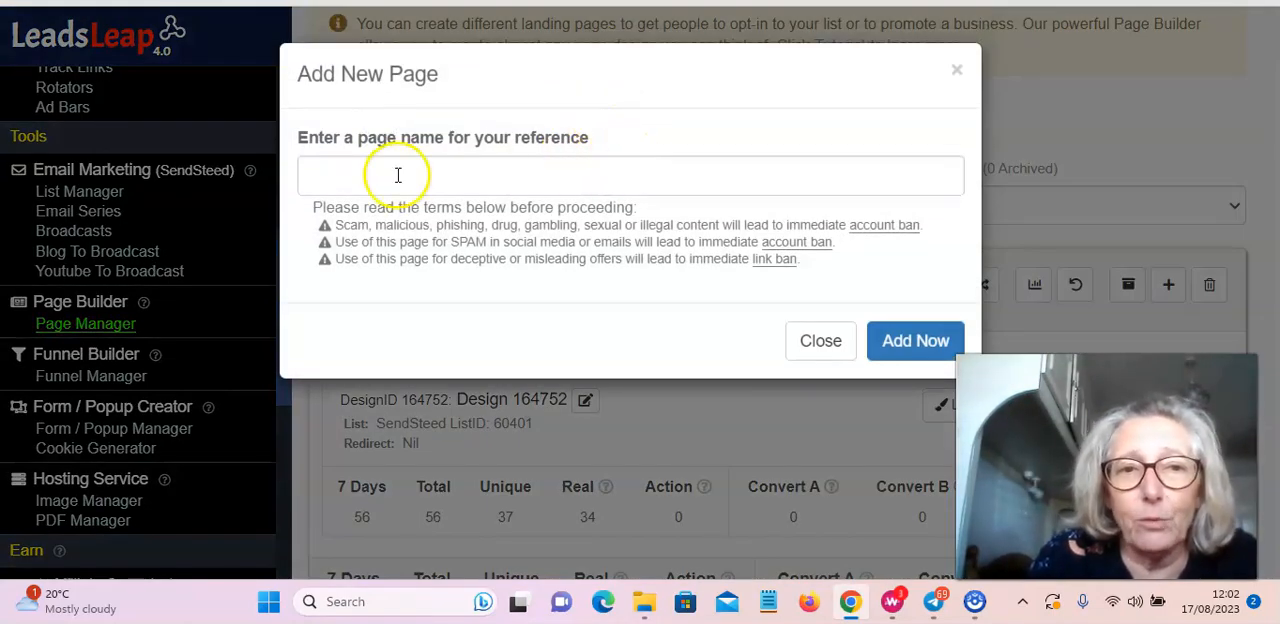
pyautogui.click(397, 175)
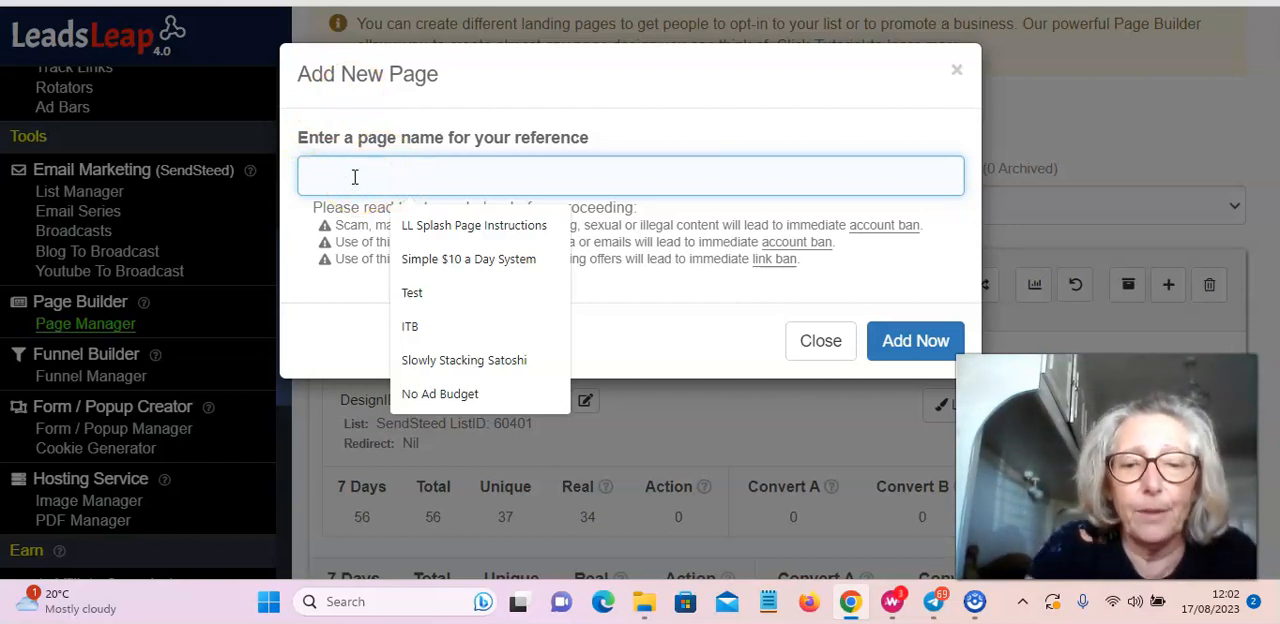
pyautogui.write('Surf')
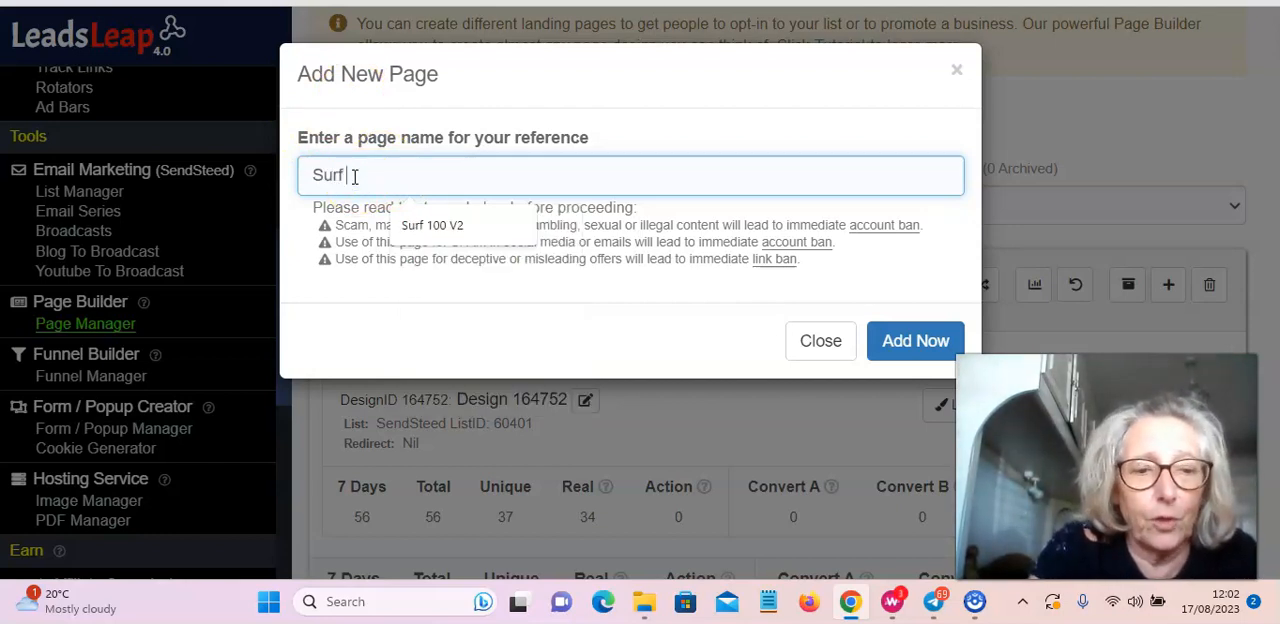
pyautogui.write(' 100 Test Page')
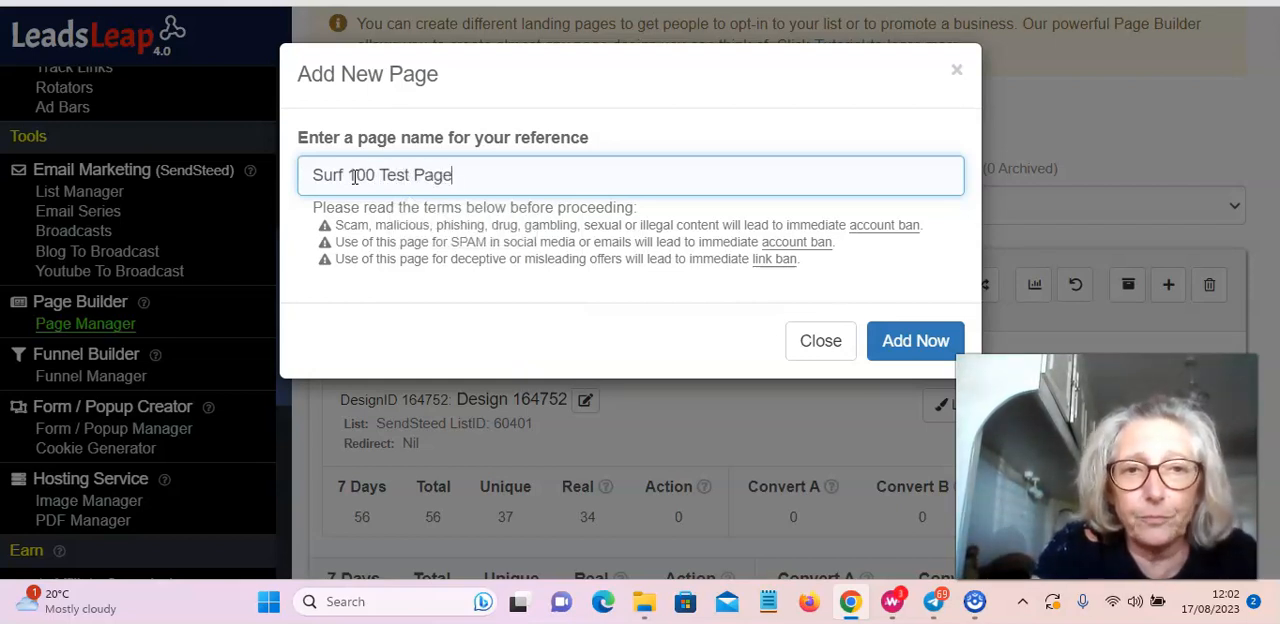
pyautogui.click(903, 337)
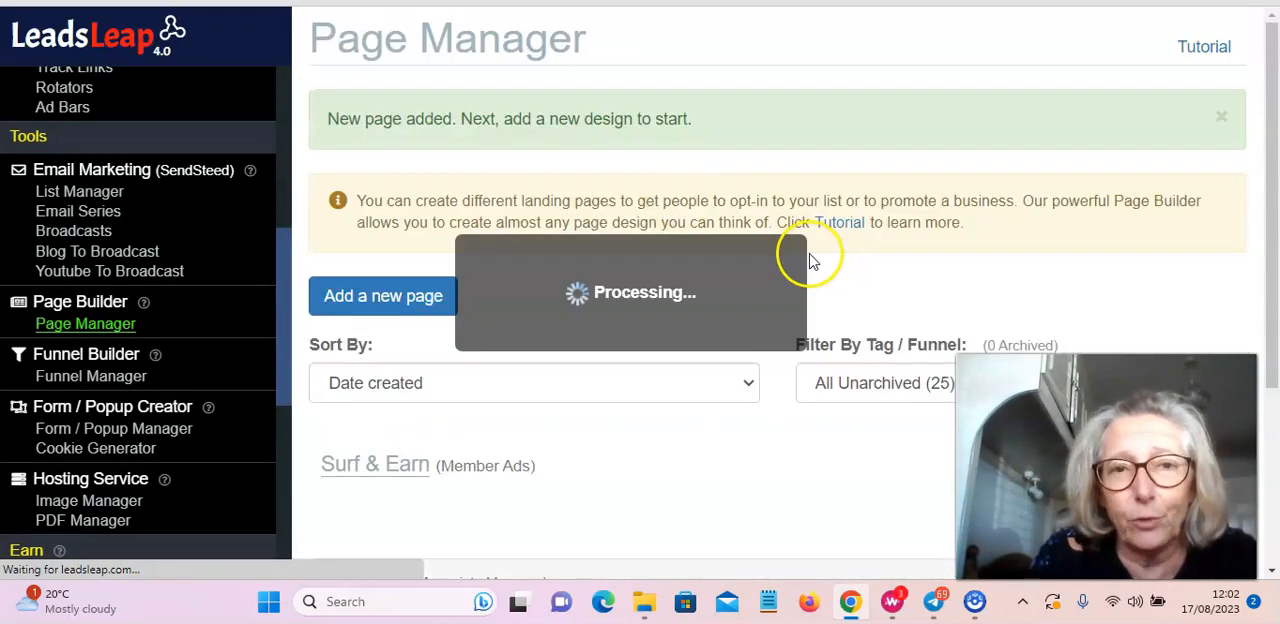
# Step: Add a design to Surf 100 Test Page by importing it with the copied share code
pyautogui.scroll(-2, 741, 146)
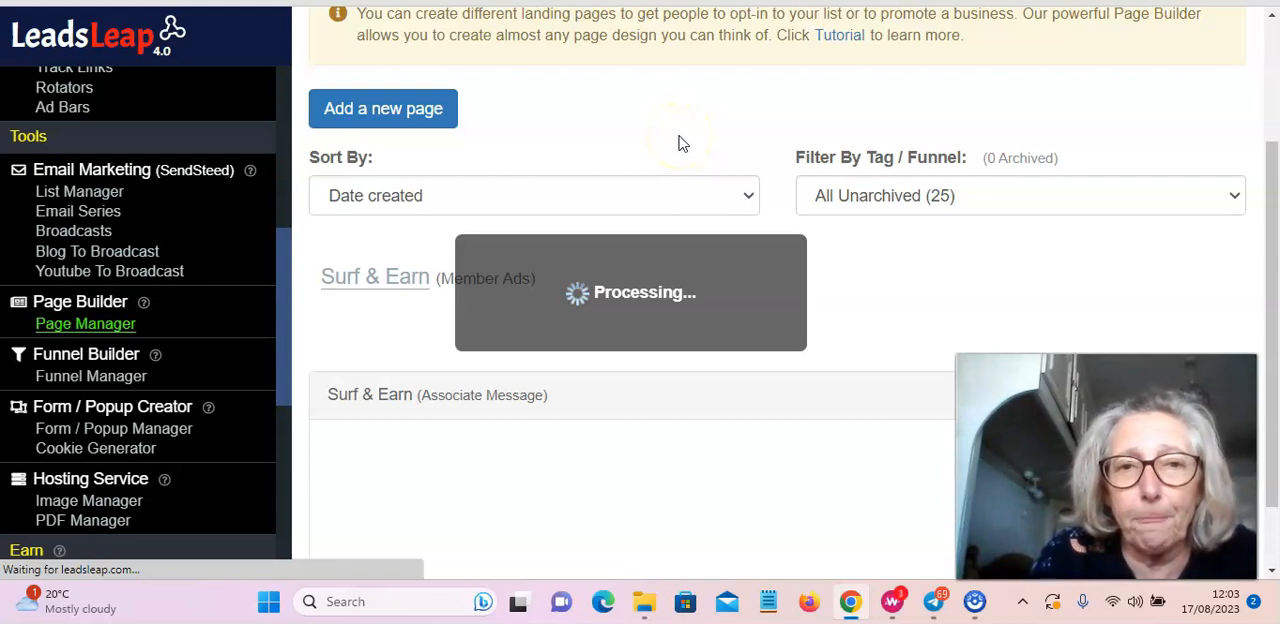
pyautogui.scroll(-3, 674, 134)
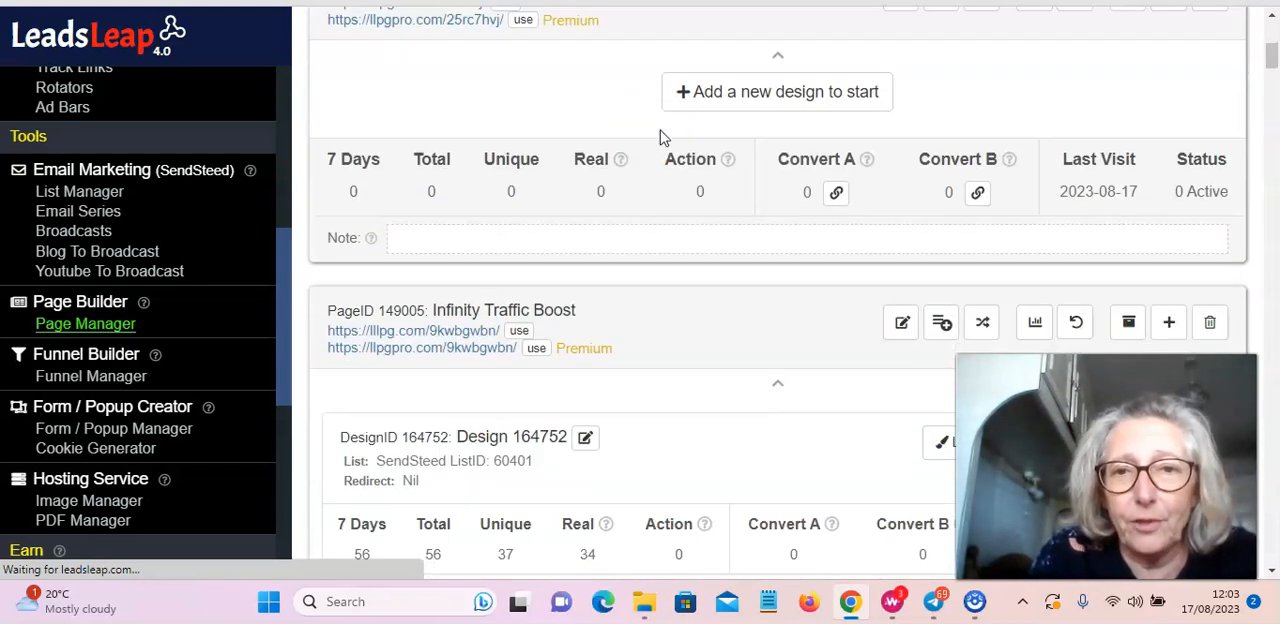
pyautogui.click(752, 106)
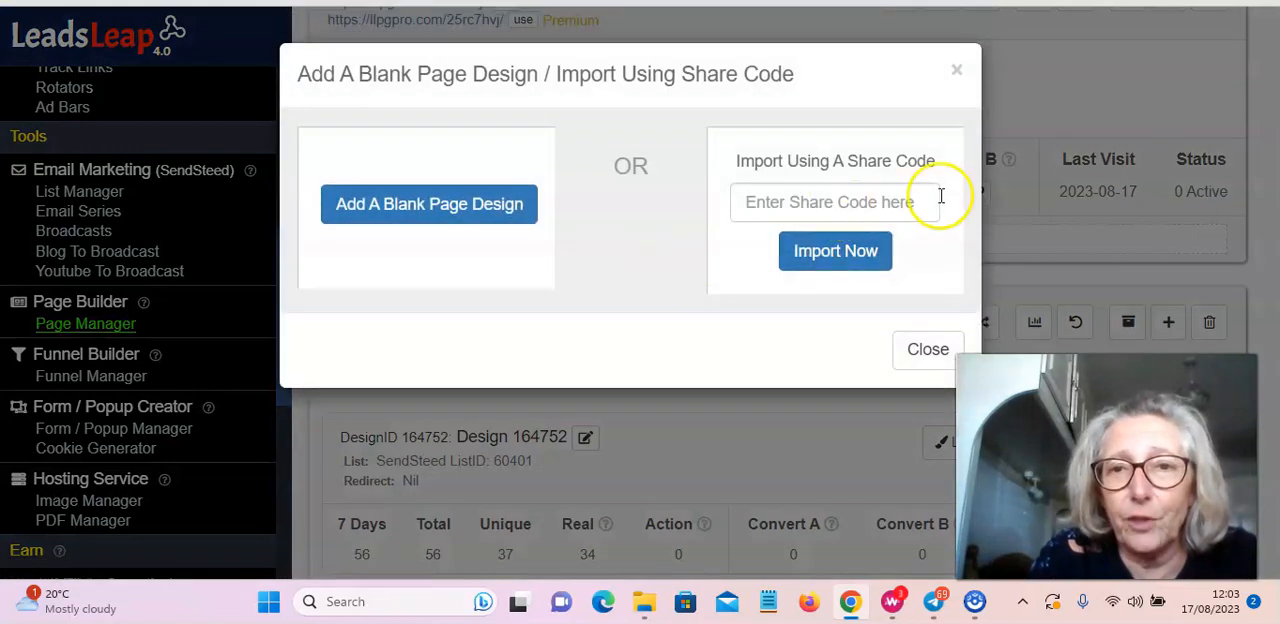
pyautogui.click(777, 201)
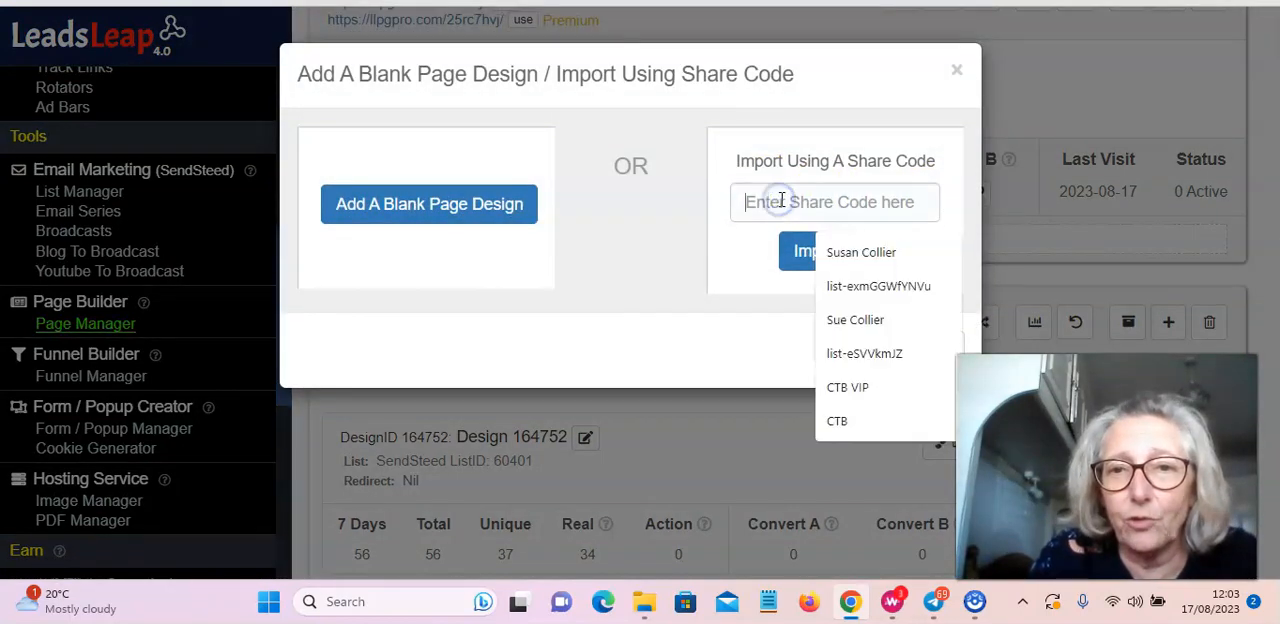
pyautogui.rightClick(778, 202)
pyautogui.click(828, 351)
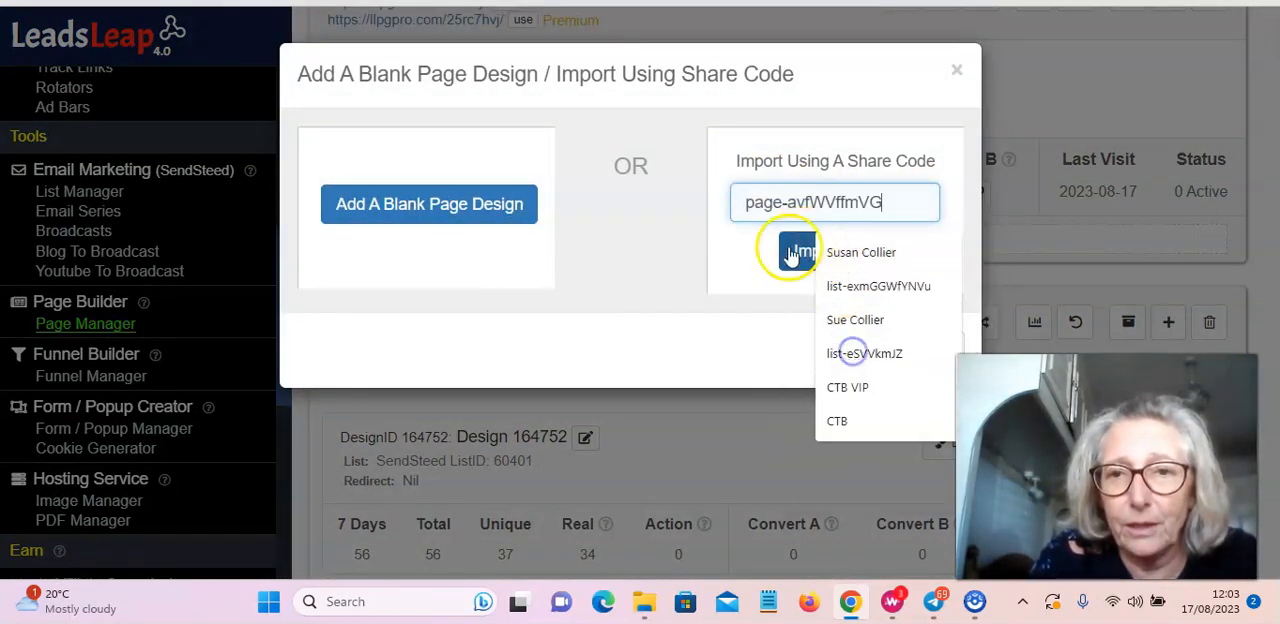
pyautogui.click(799, 252)
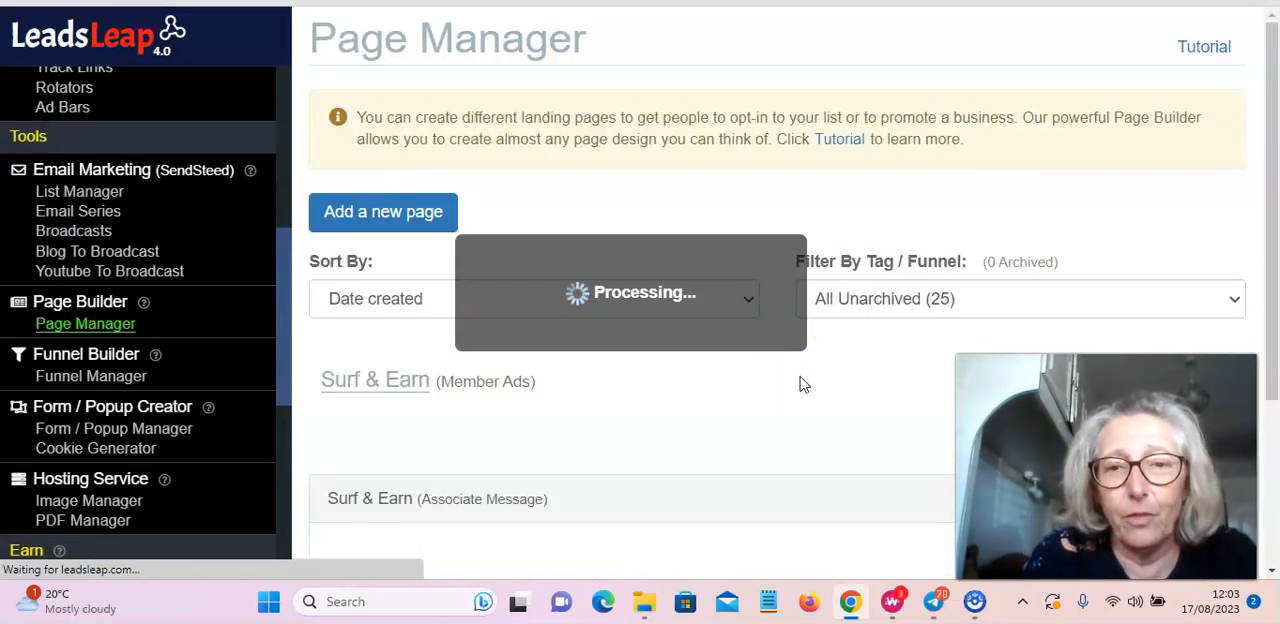
pyautogui.click(818, 393)
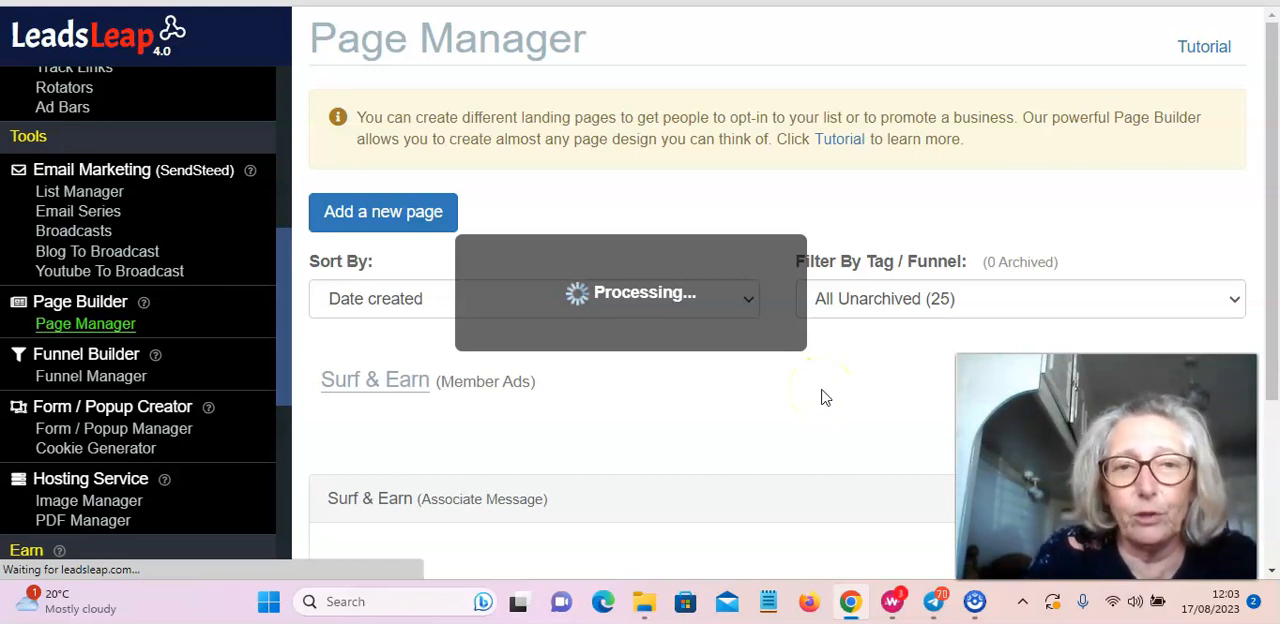
pyautogui.click(825, 404)
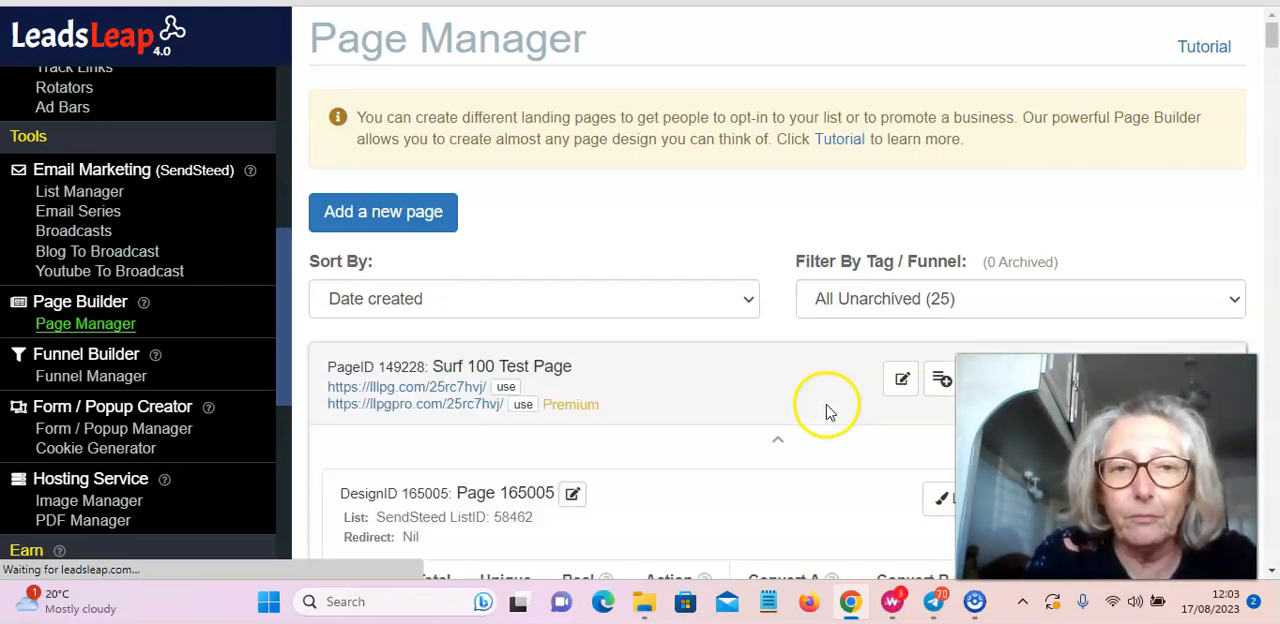
# Step: Open the imported design of Surf 100 Test Page in the page editor
pyautogui.scroll(-2, 826, 410)
pyautogui.scroll(-1, 749, 289)
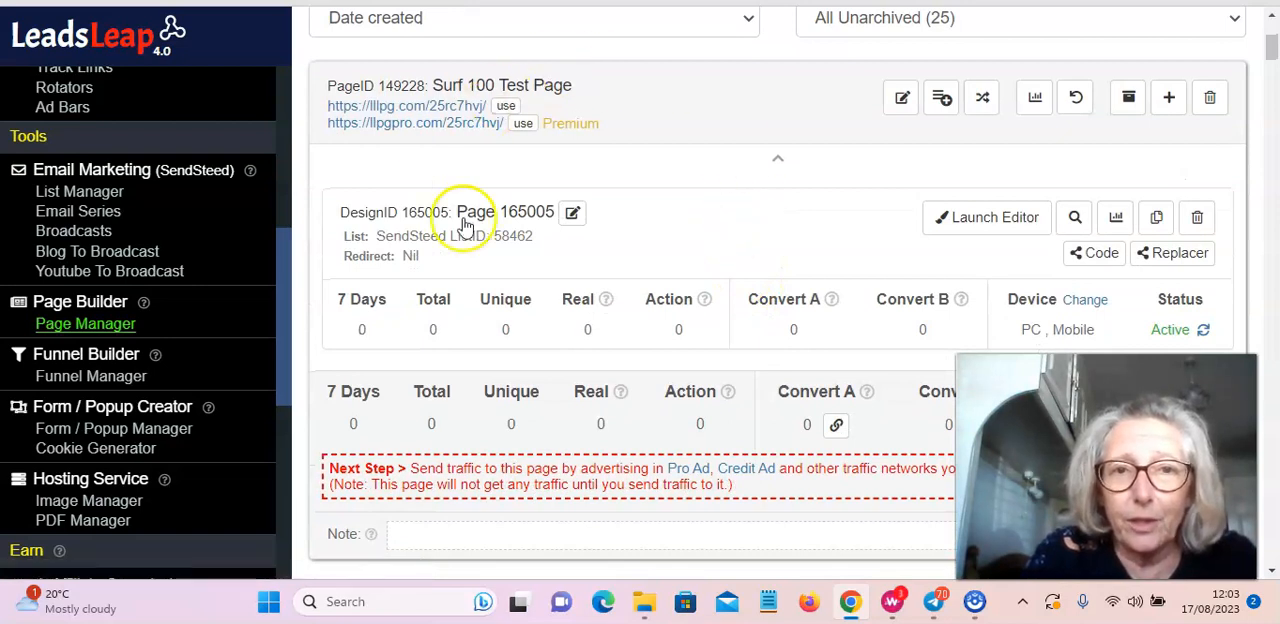
pyautogui.scroll(-1, 523, 278)
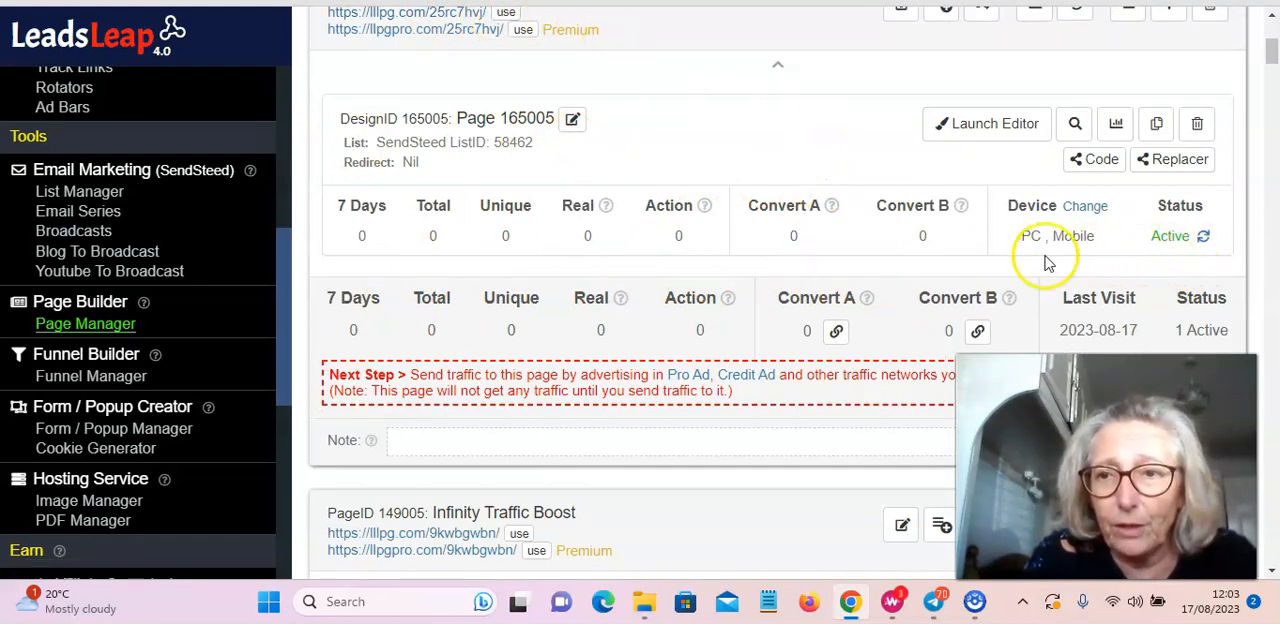
pyautogui.click(993, 126)
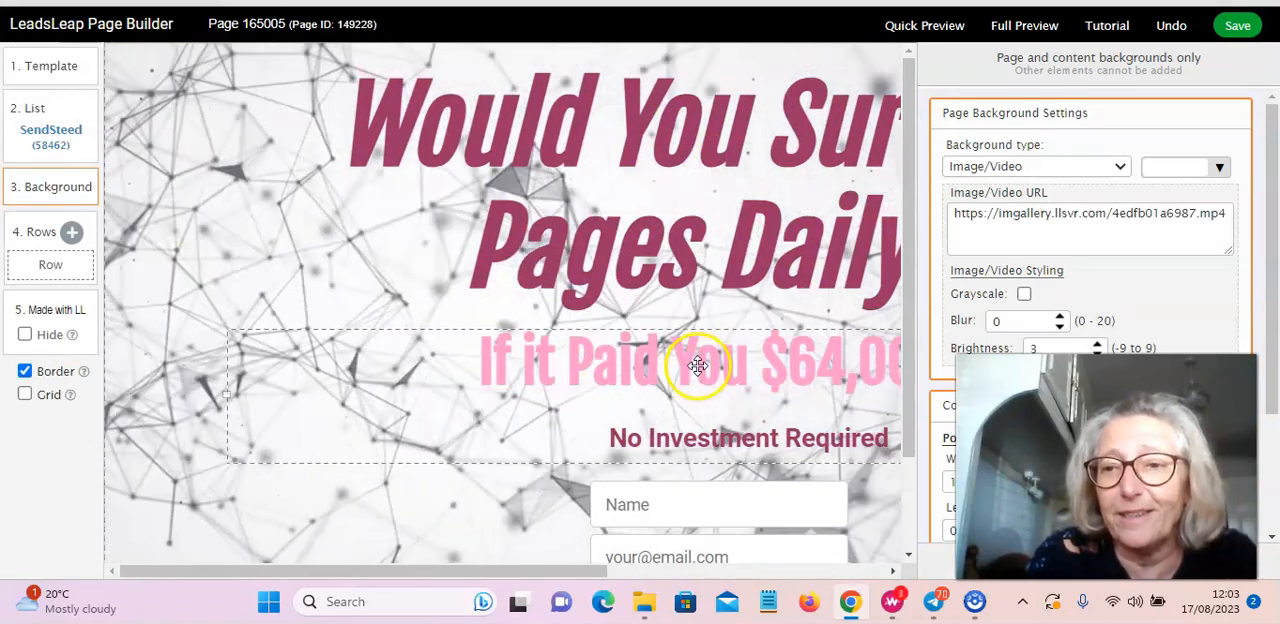
# Step: Examine the imported page's headlines and opt-in fields, and the action and text settings of the "Yes, Yes, Yes!" button
pyautogui.scroll(-1, 670, 320)
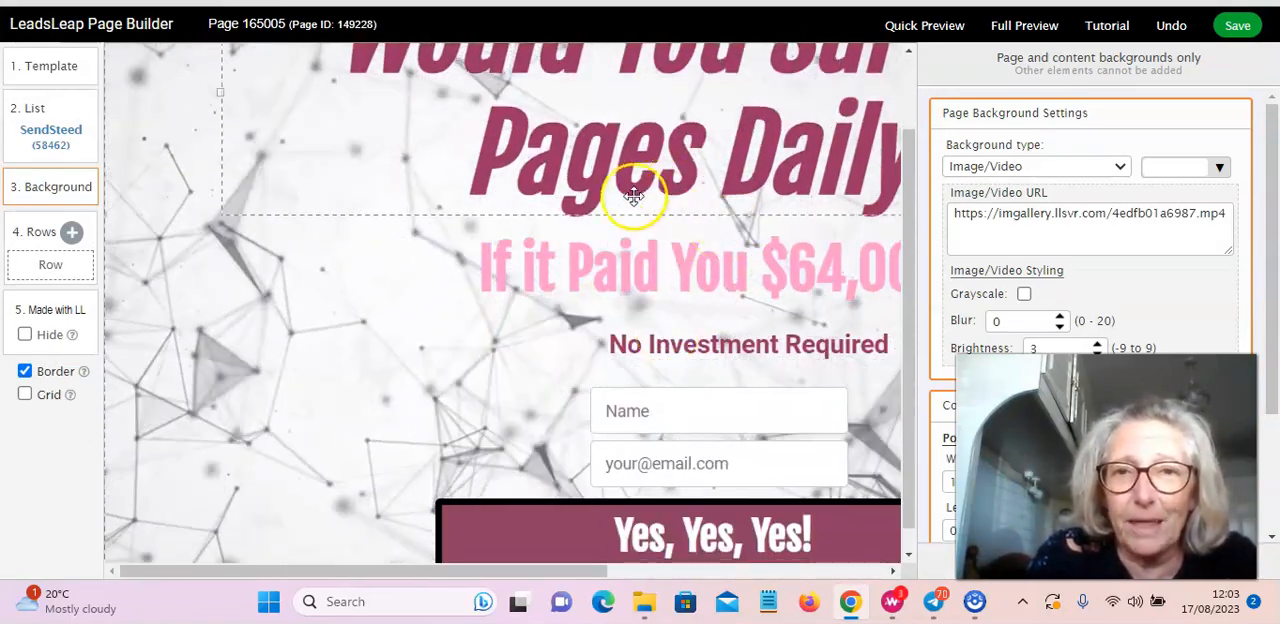
pyautogui.scroll(1, 660, 210)
pyautogui.scroll(-1, 820, 220)
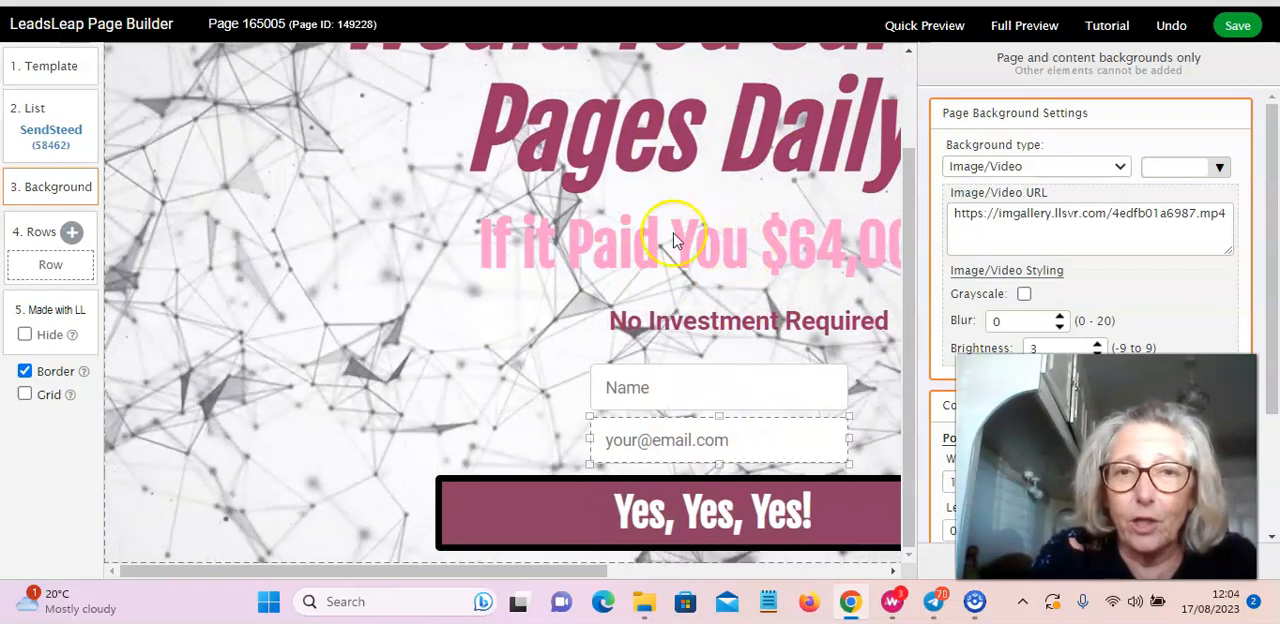
pyautogui.scroll(1, 660, 190)
pyautogui.scroll(-1, 660, 191)
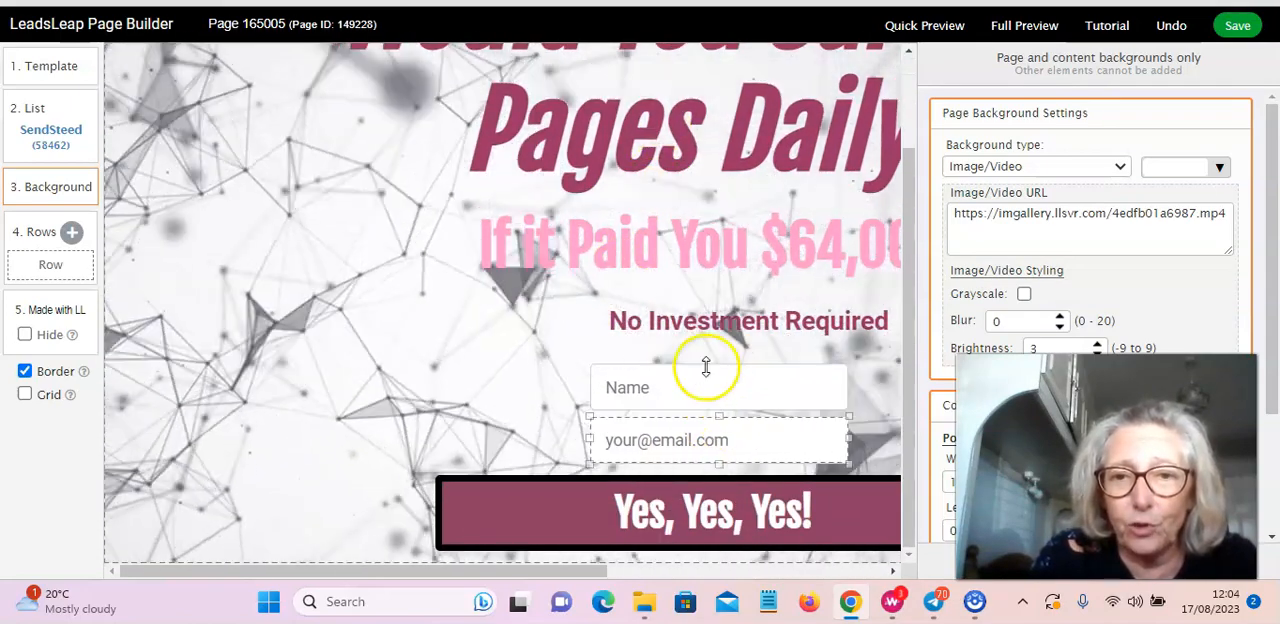
pyautogui.click(740, 512)
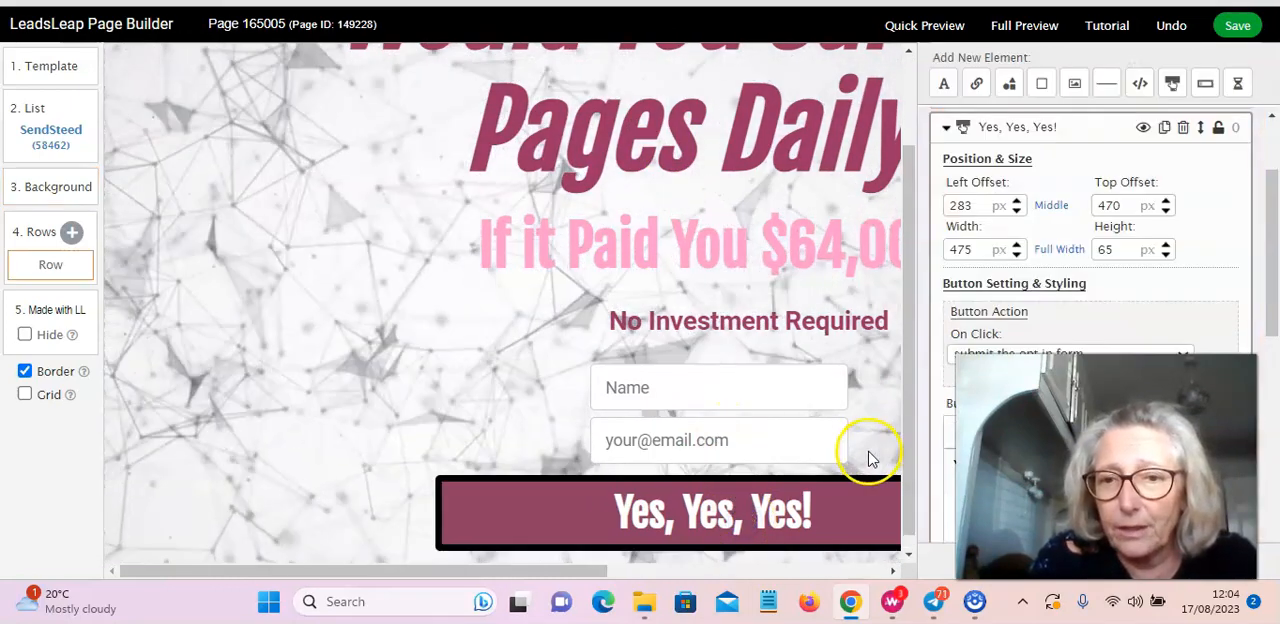
pyautogui.scroll(-2, 1229, 286)
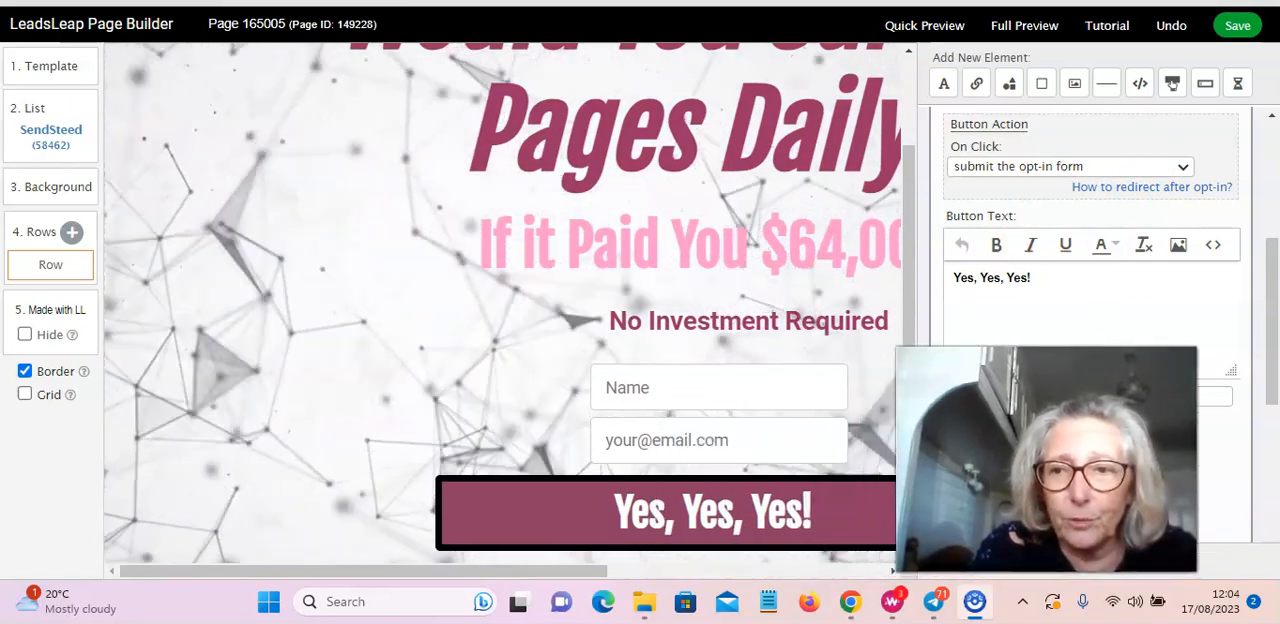
pyautogui.scroll(2, 408, 289)
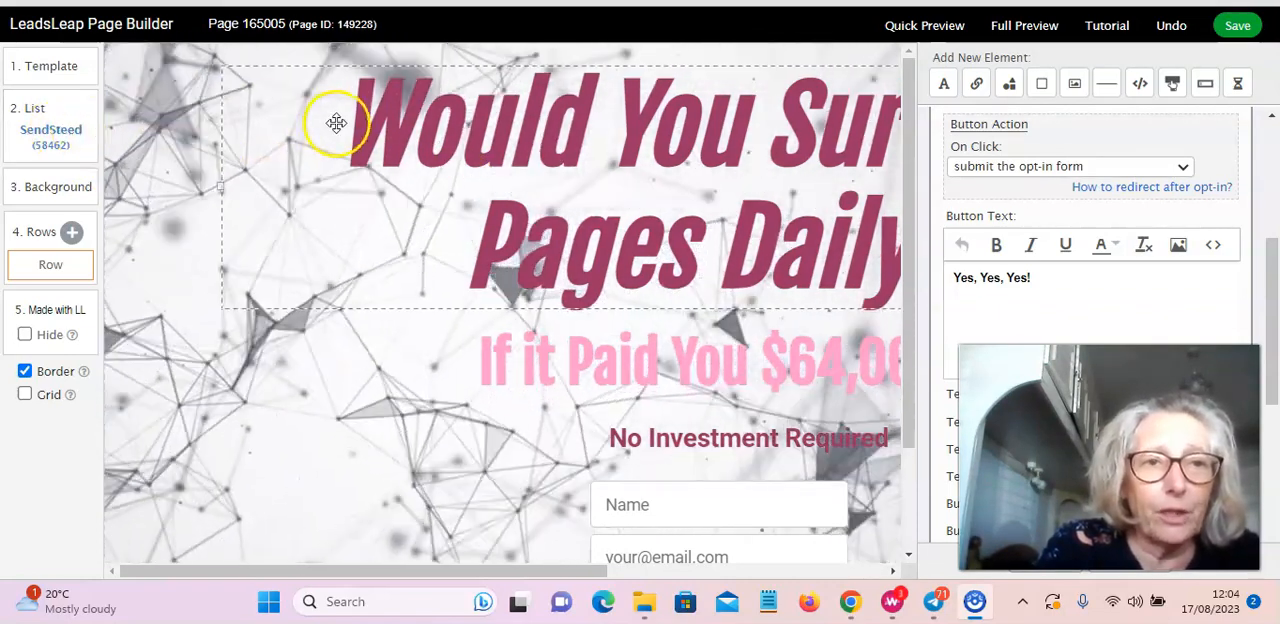
# Step: Open the page's list settings and look through the existing SendSteed lists in the List Manager
pyautogui.click(72, 135)
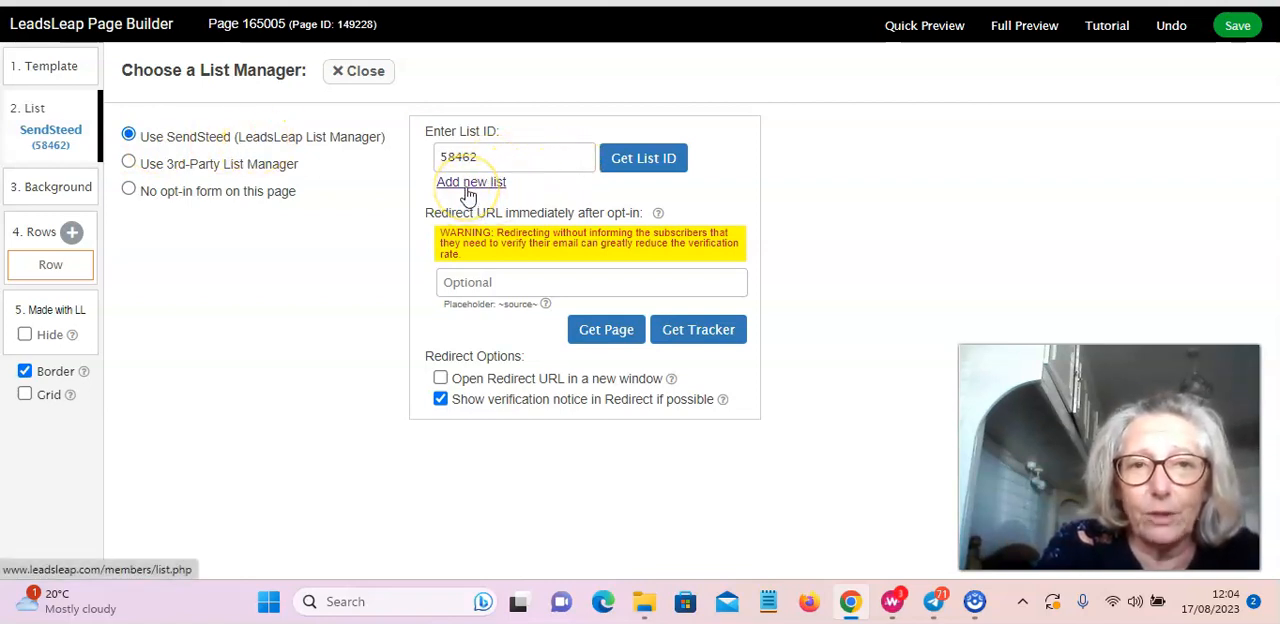
pyautogui.click(469, 190)
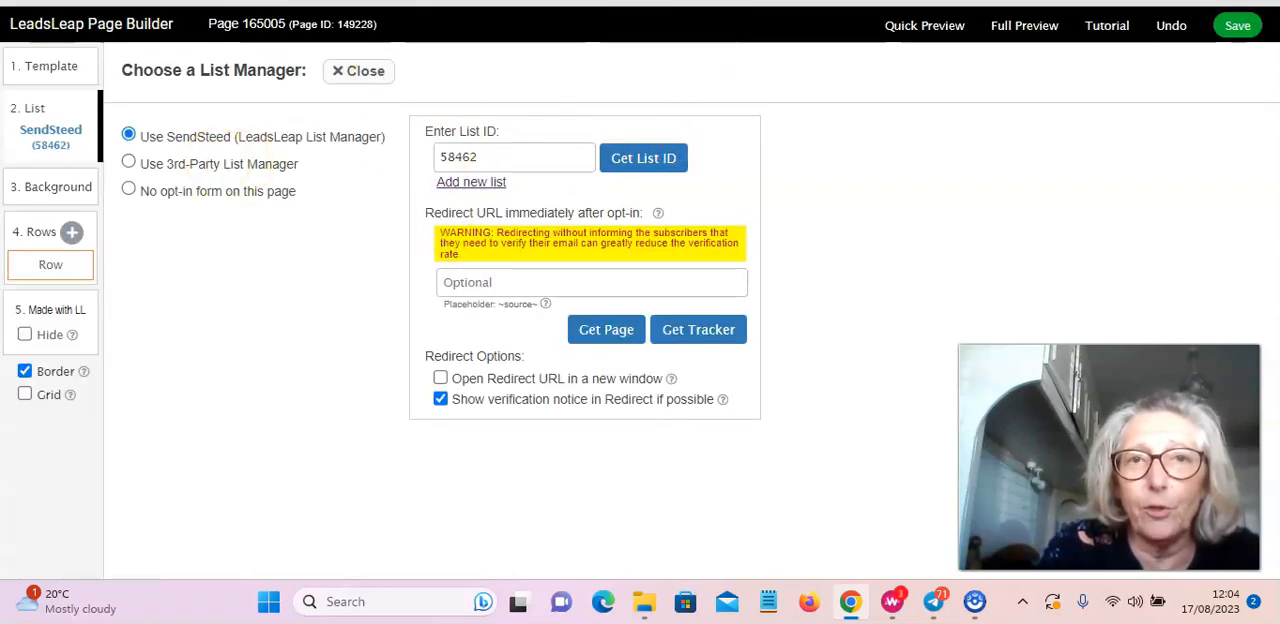
pyautogui.click(770, 3)
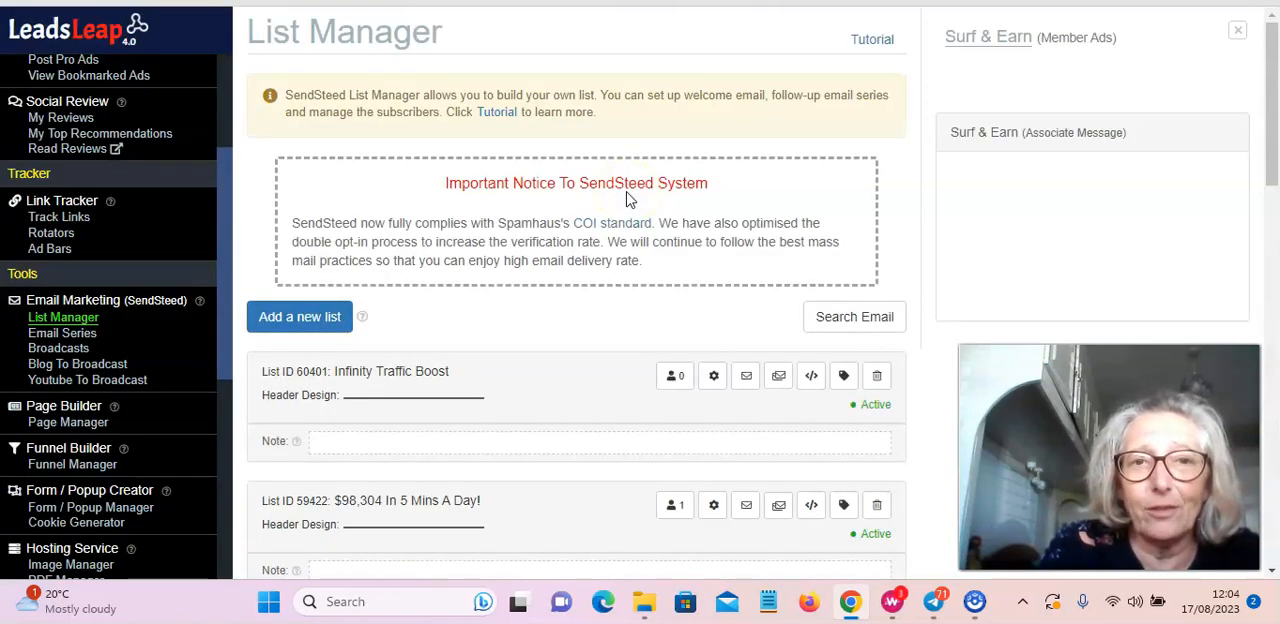
pyautogui.scroll(-3, 650, 198)
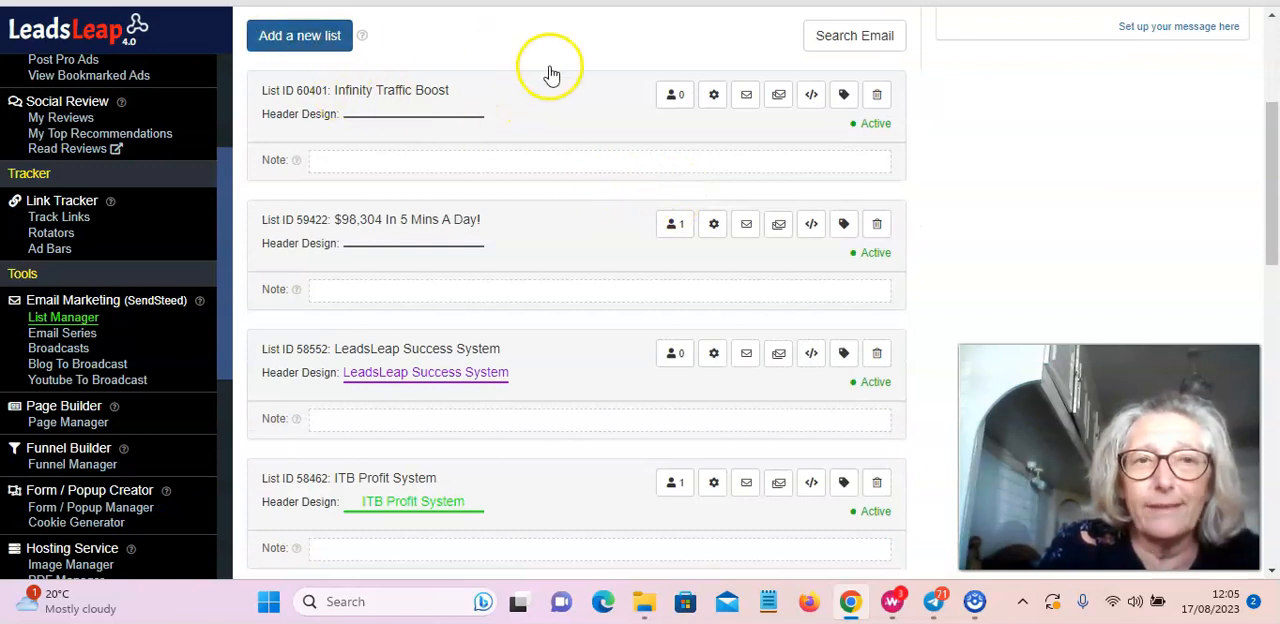
# Step: Return to the page builder's list settings and save the page design
pyautogui.click(617, 3)
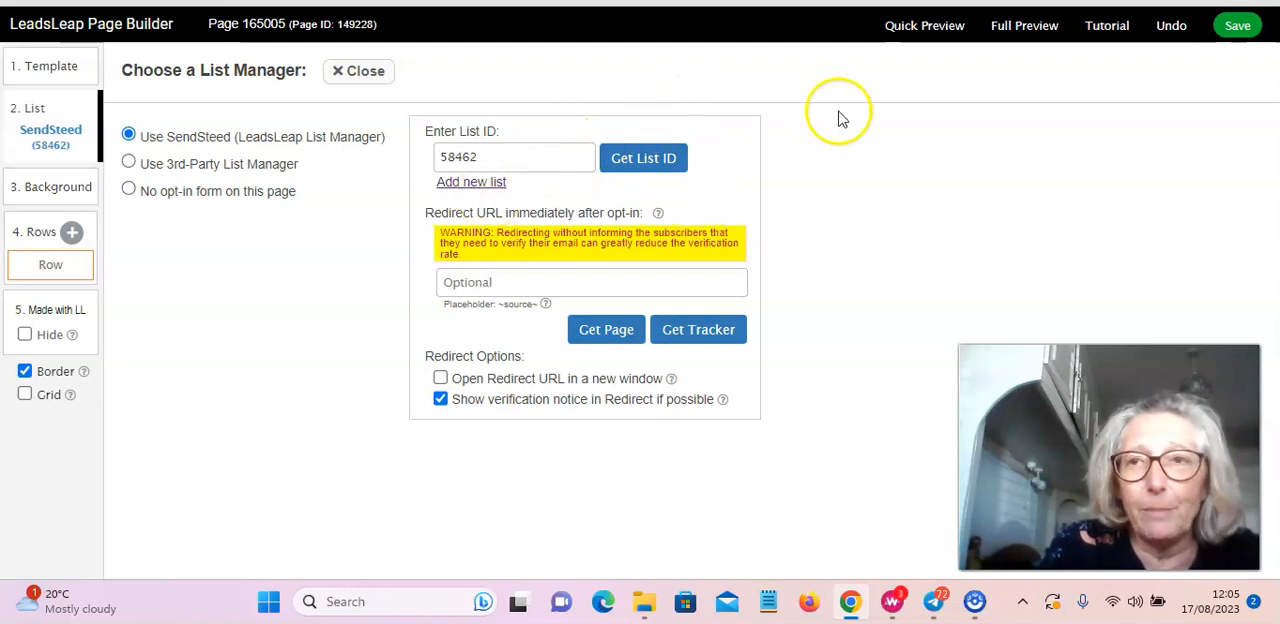
pyautogui.click(1238, 26)
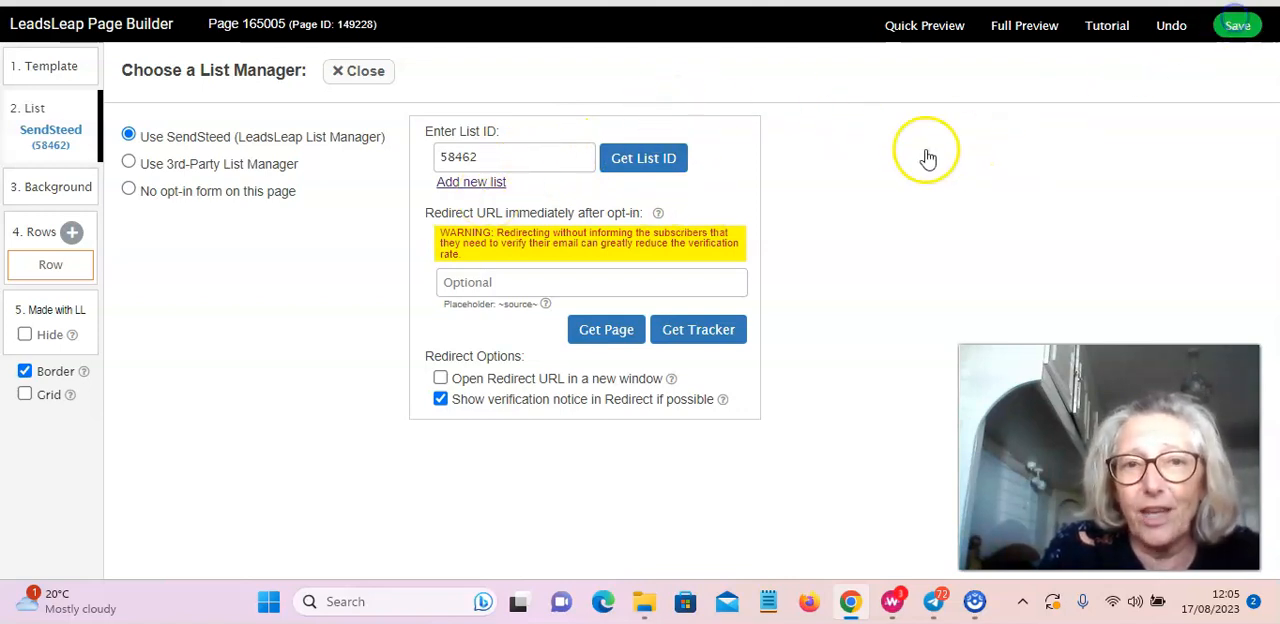
pyautogui.click(813, 66)
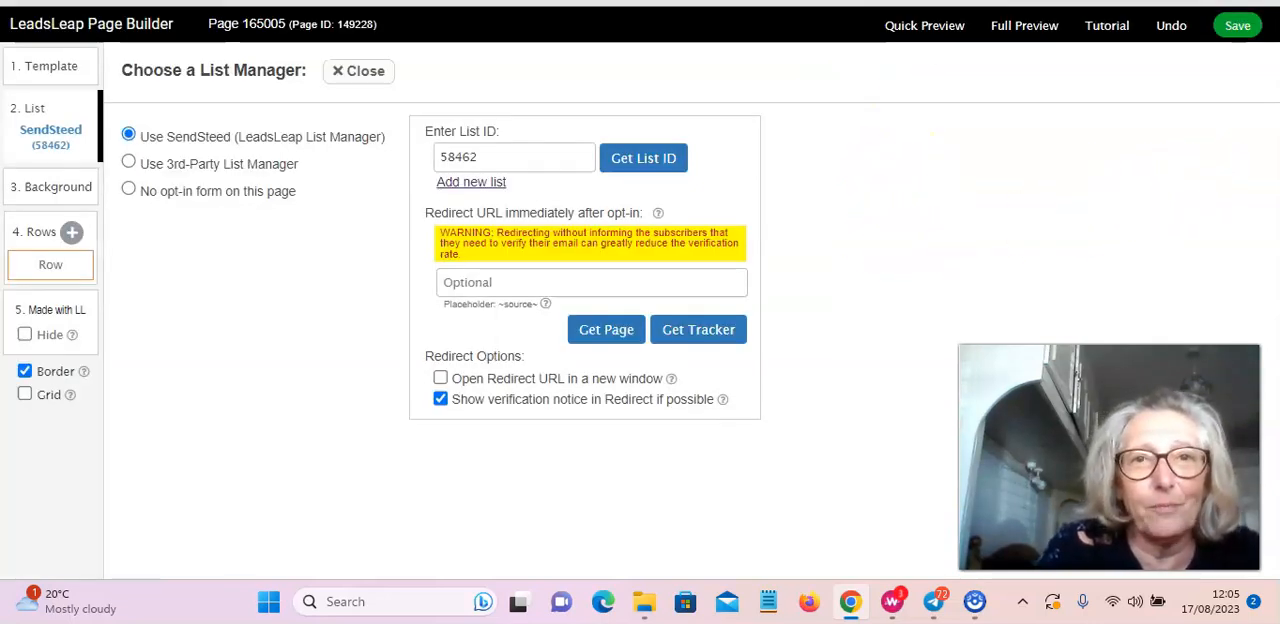
# Step: Find the list with ID 58462 among the SendSteed lists in the List Manager
pyautogui.hotkey('ctrl', 'Tab')
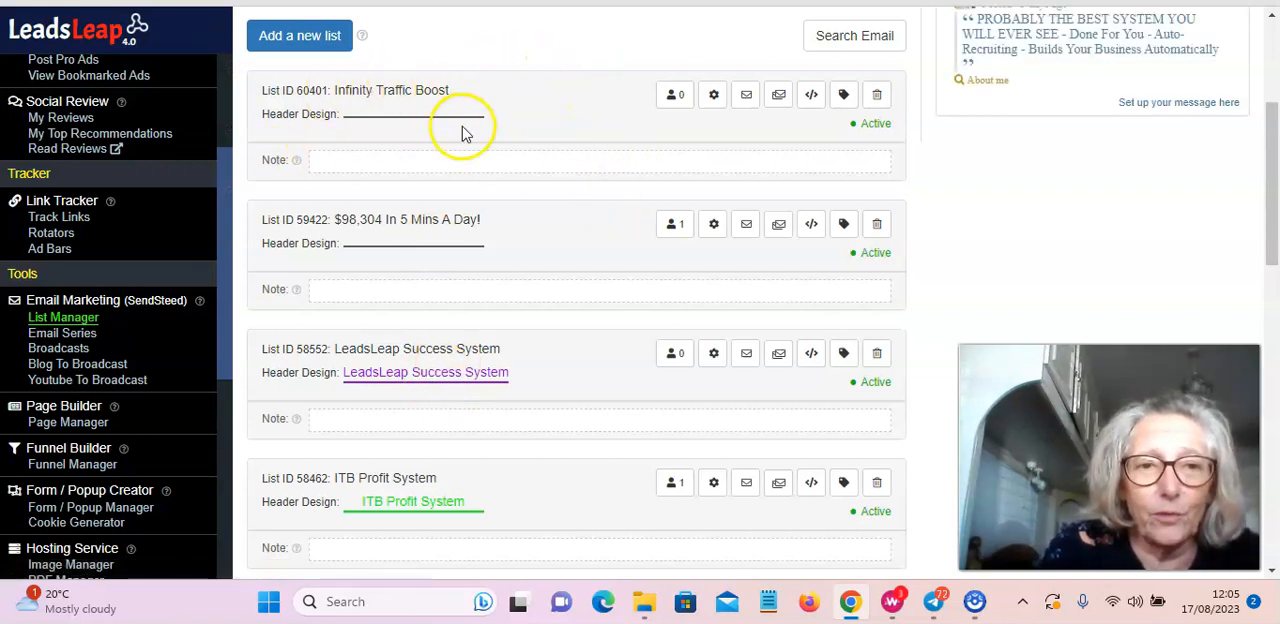
pyautogui.scroll(-1, 457, 129)
pyautogui.scroll(-2, 588, 257)
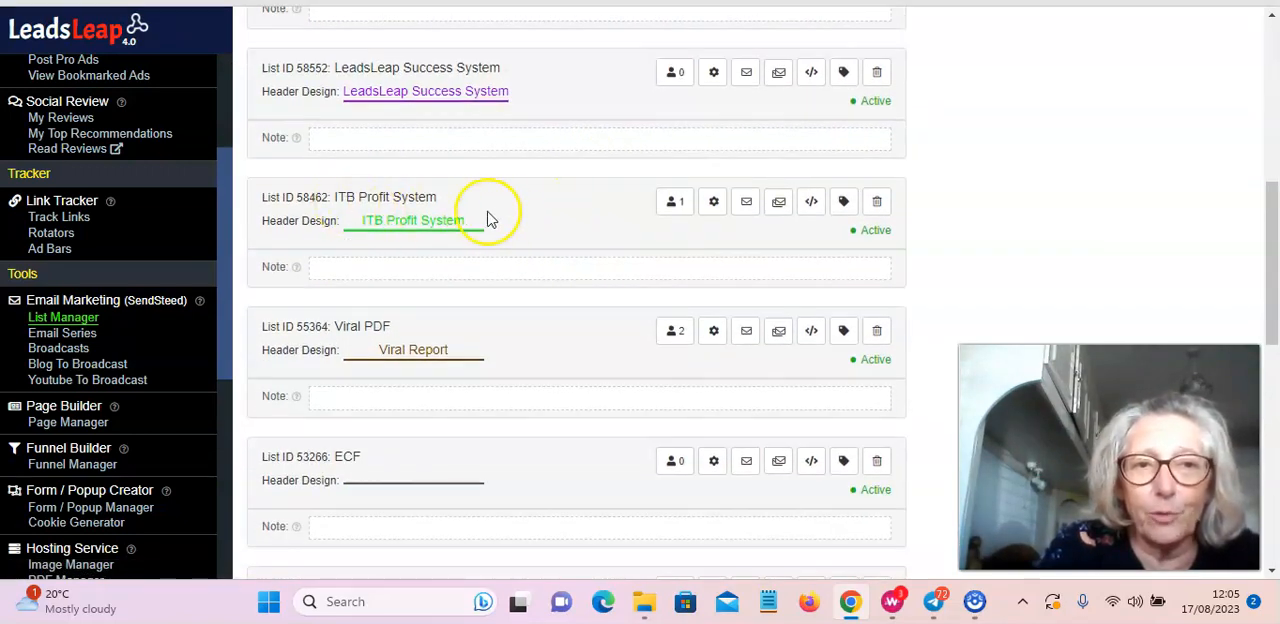
pyautogui.scroll(2, 557, 197)
pyautogui.scroll(4, 557, 197)
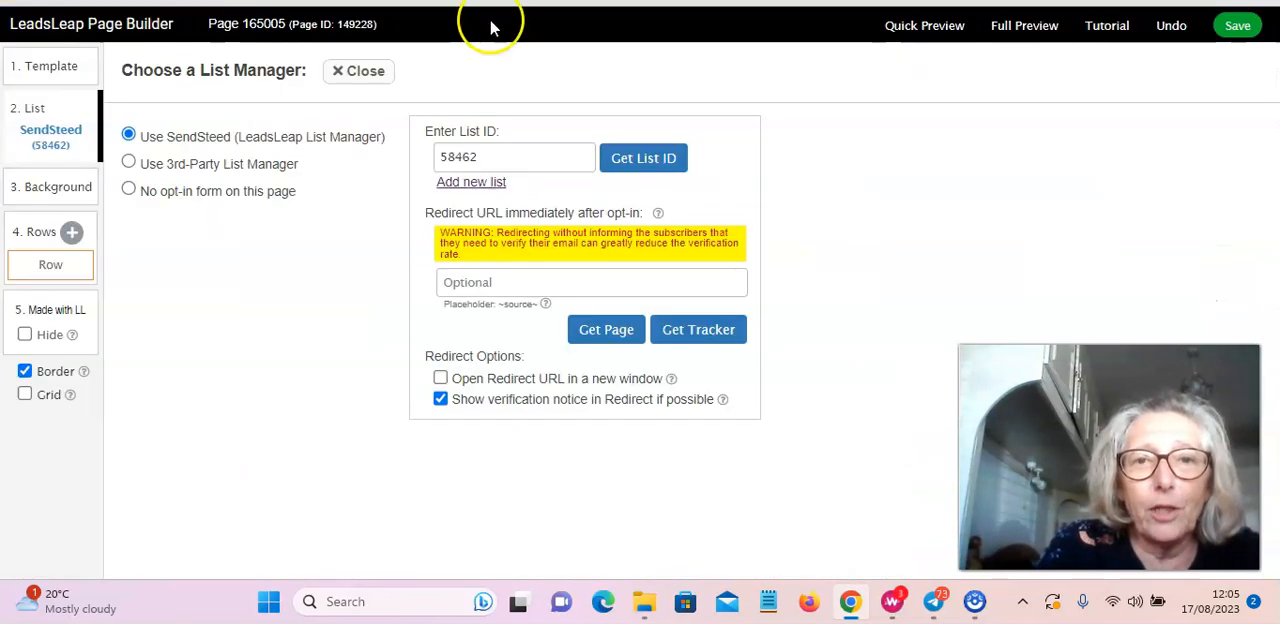
# Step: Close the page's list settings and check the full-width layout in Quick Preview before returning to editing
pyautogui.click(367, 72)
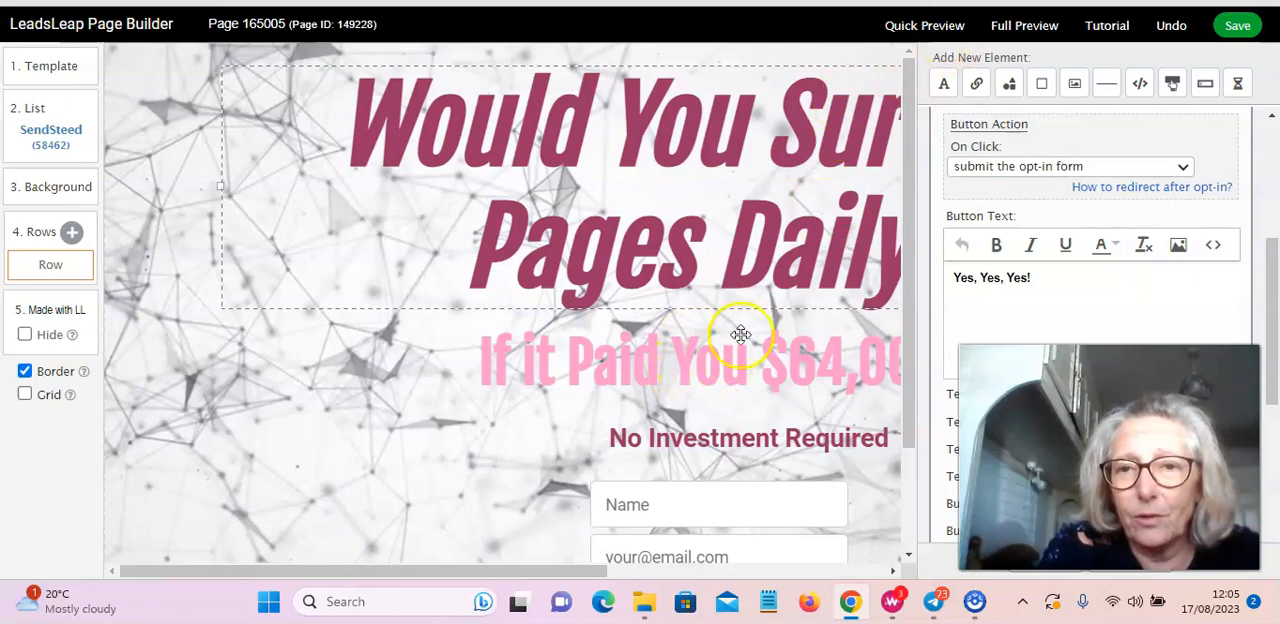
pyautogui.click(924, 26)
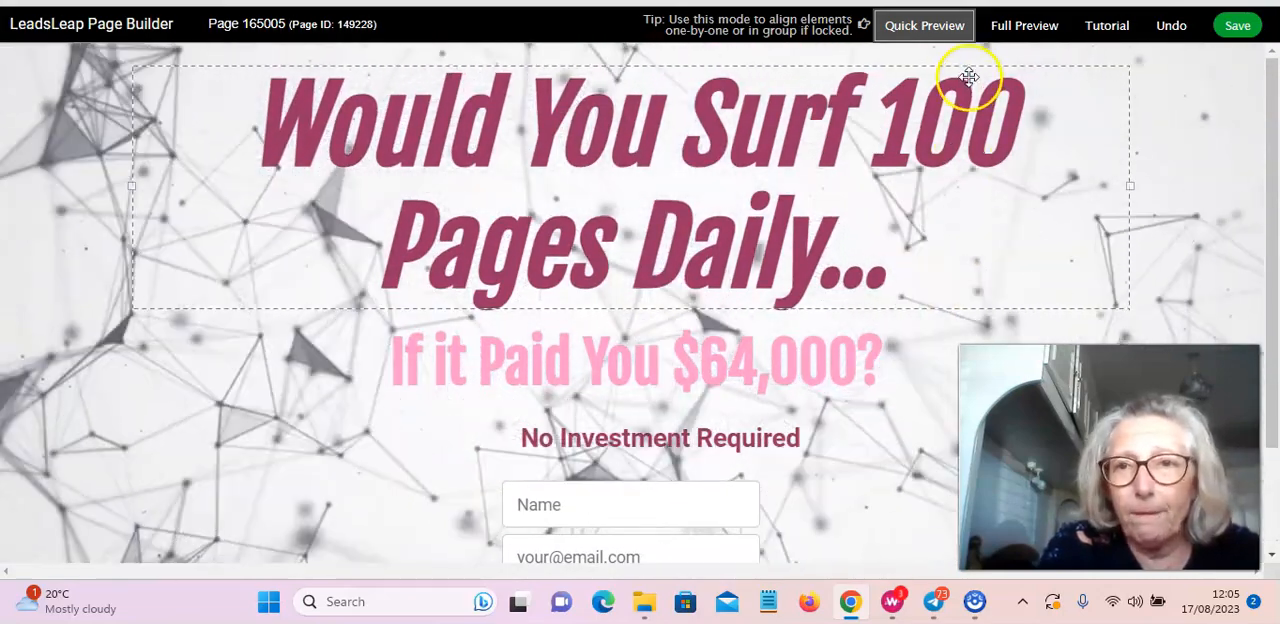
pyautogui.click(933, 30)
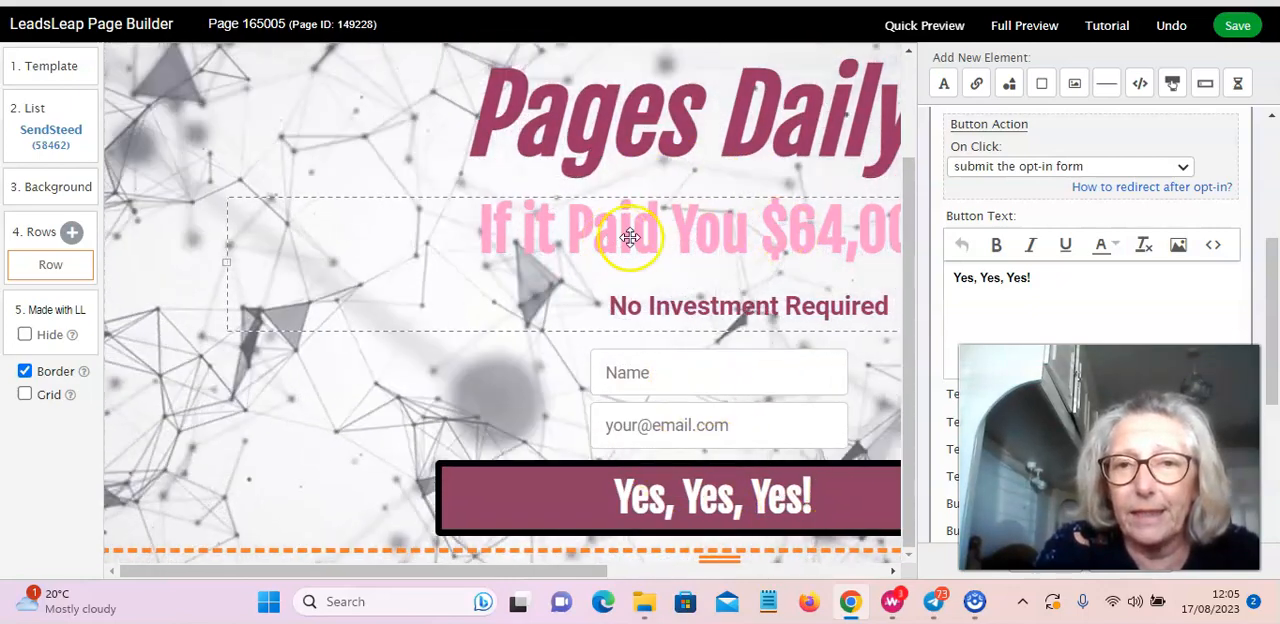
# Step: Examine the position, text and font settings of the "If it Paid You $64,000?" headline
pyautogui.click(682, 226)
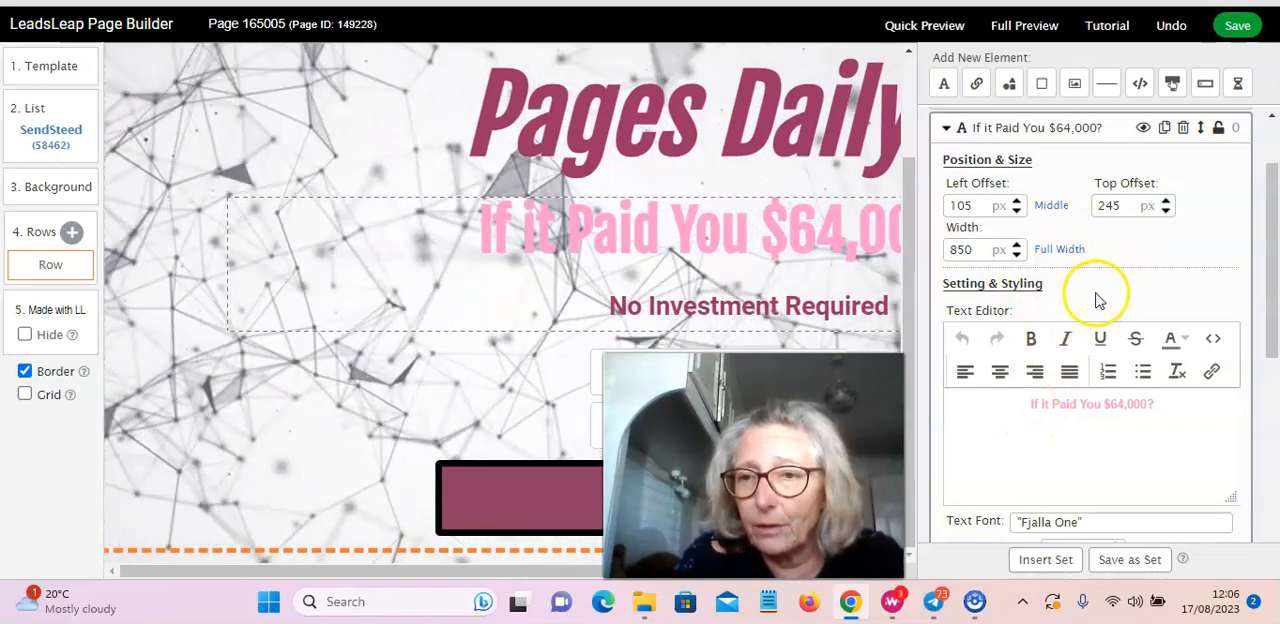
pyautogui.scroll(-2, 1143, 320)
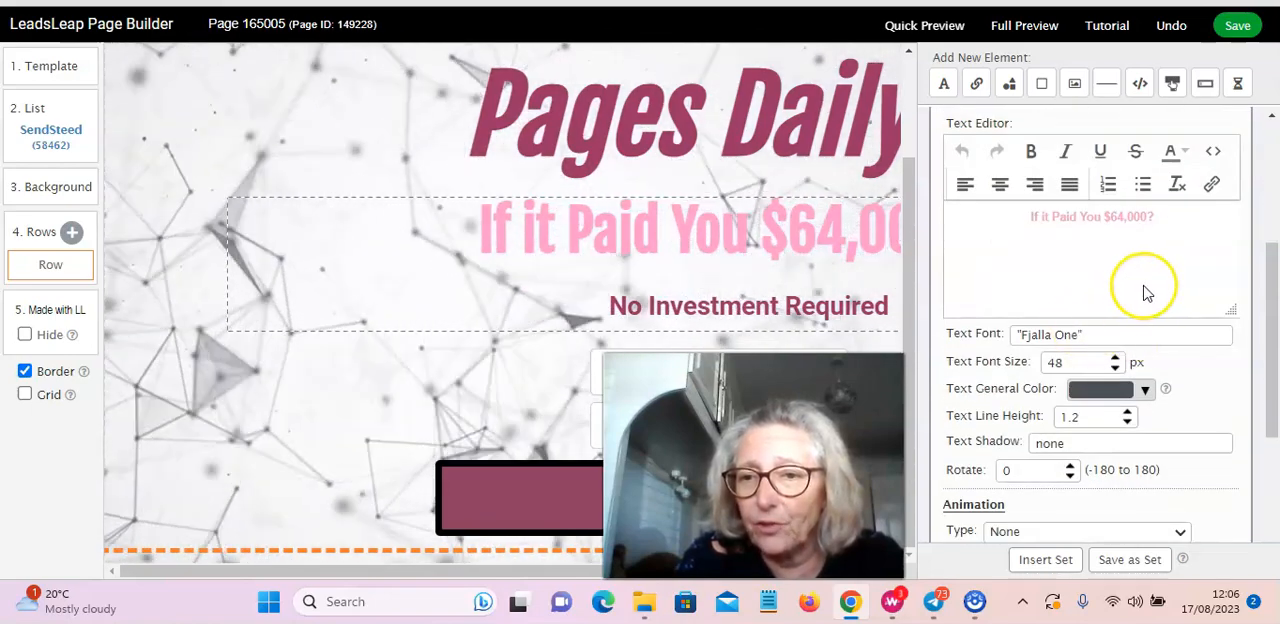
pyautogui.scroll(-3, 1148, 290)
pyautogui.scroll(3, 1110, 293)
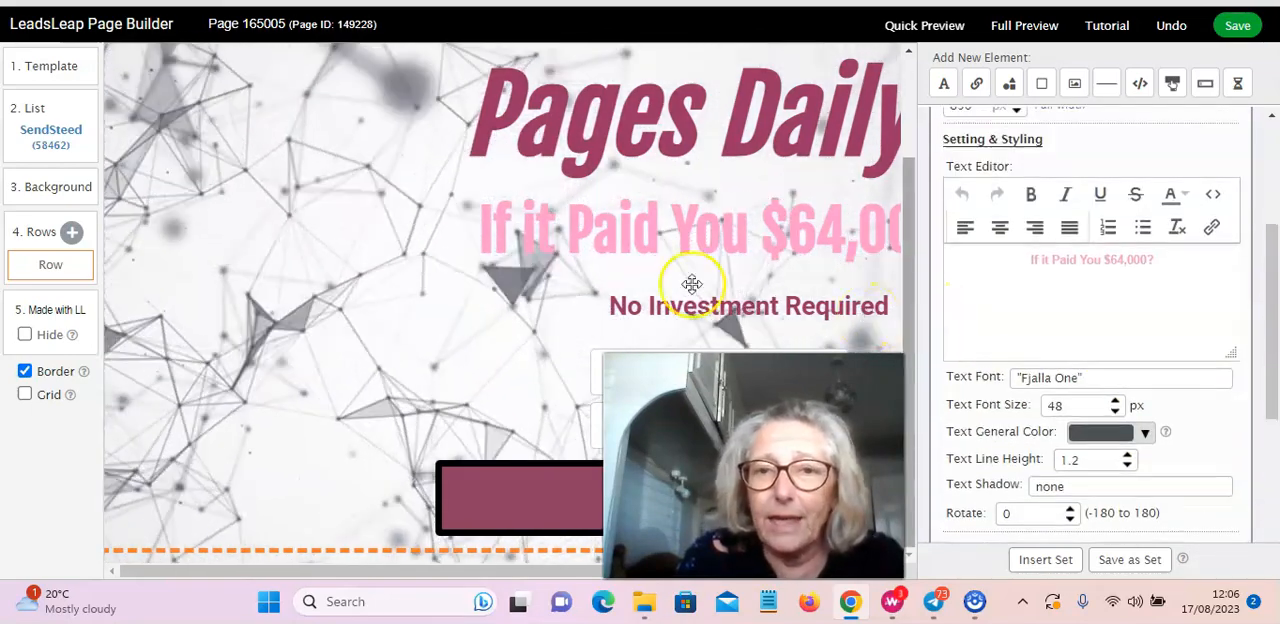
pyautogui.click(692, 284)
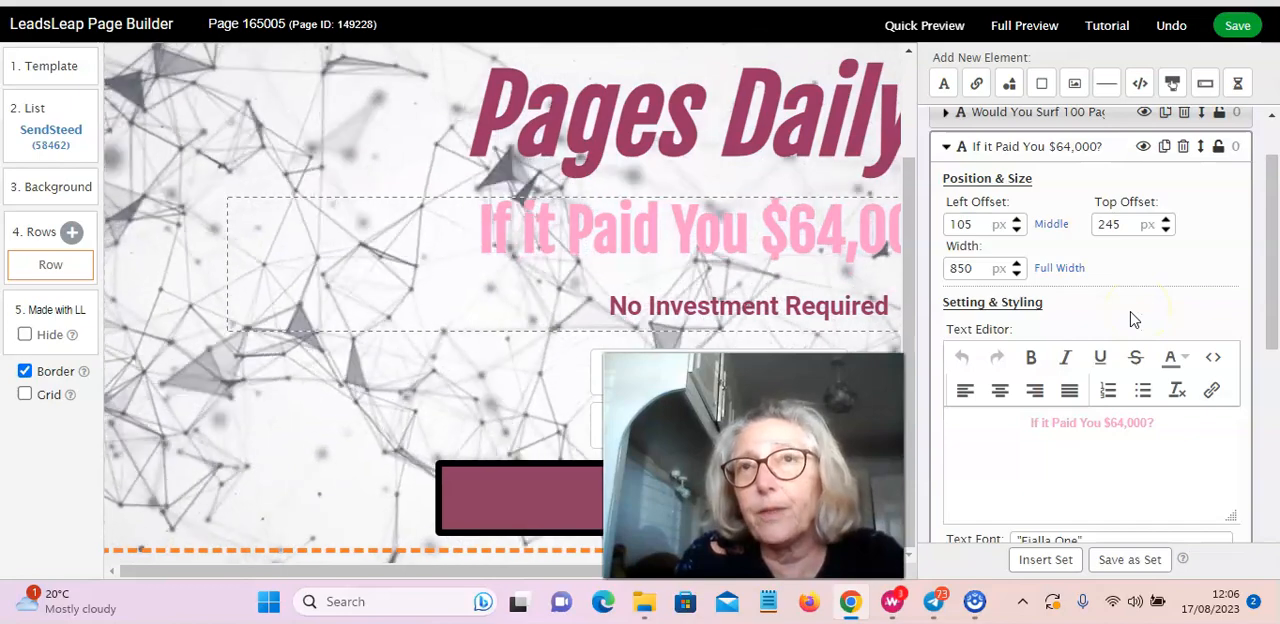
pyautogui.click(1145, 310)
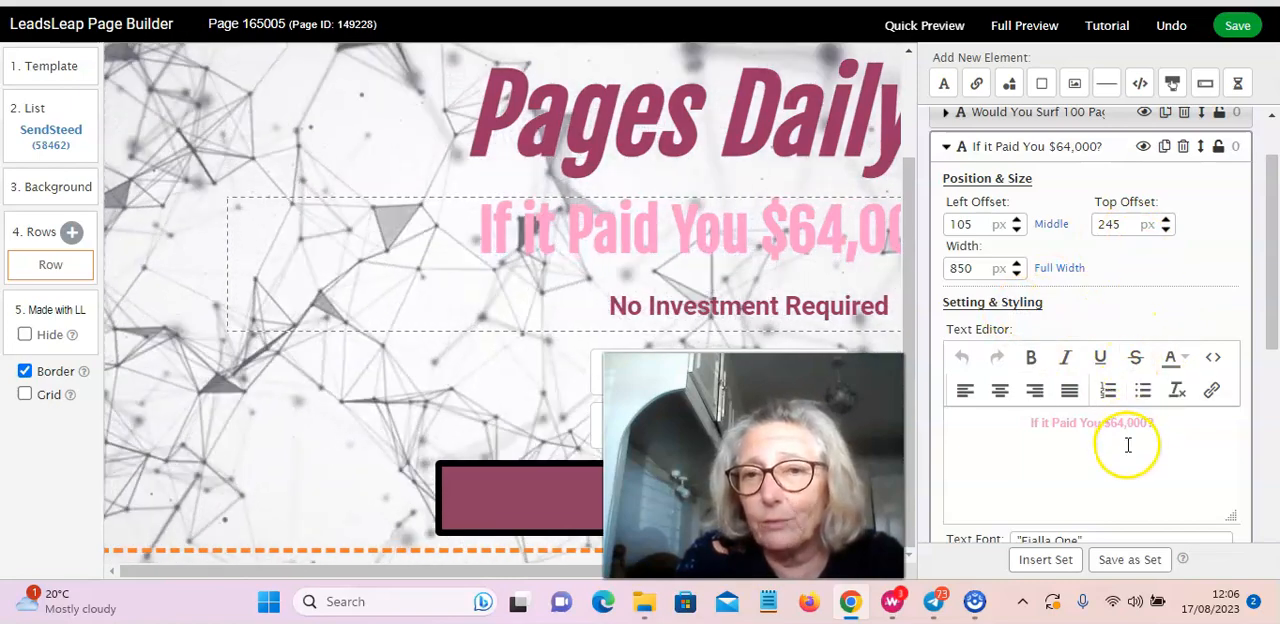
# Step: Save the design of Page 165005
pyautogui.scroll(3, 680, 263)
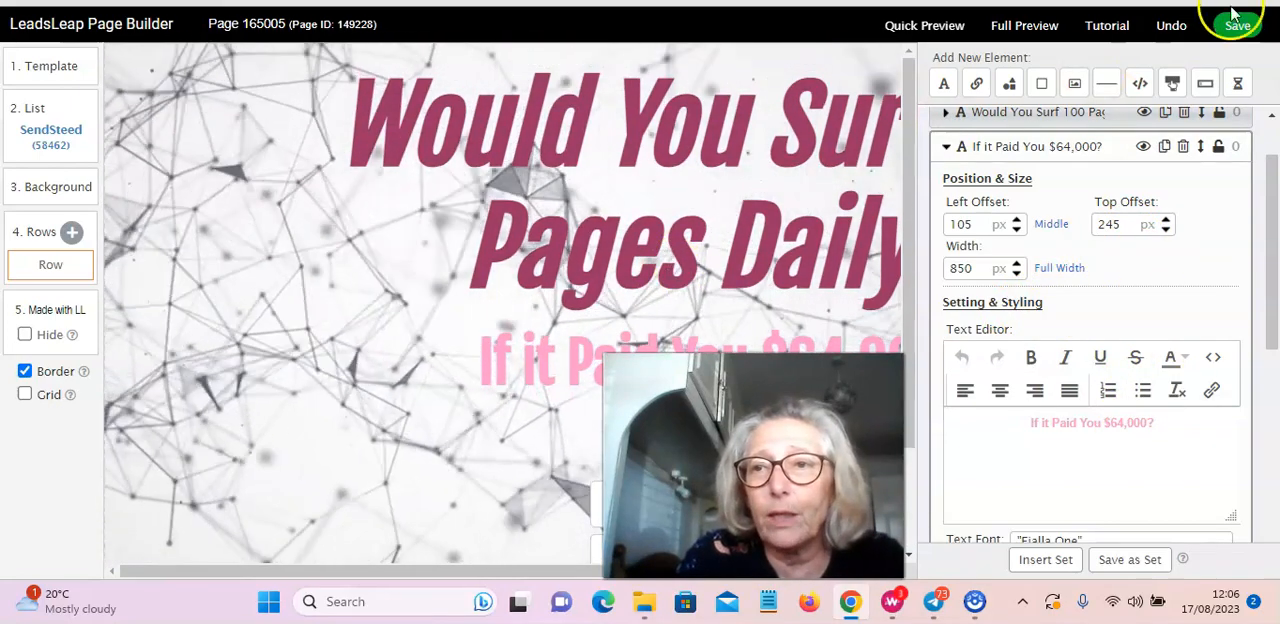
pyautogui.click(1237, 25)
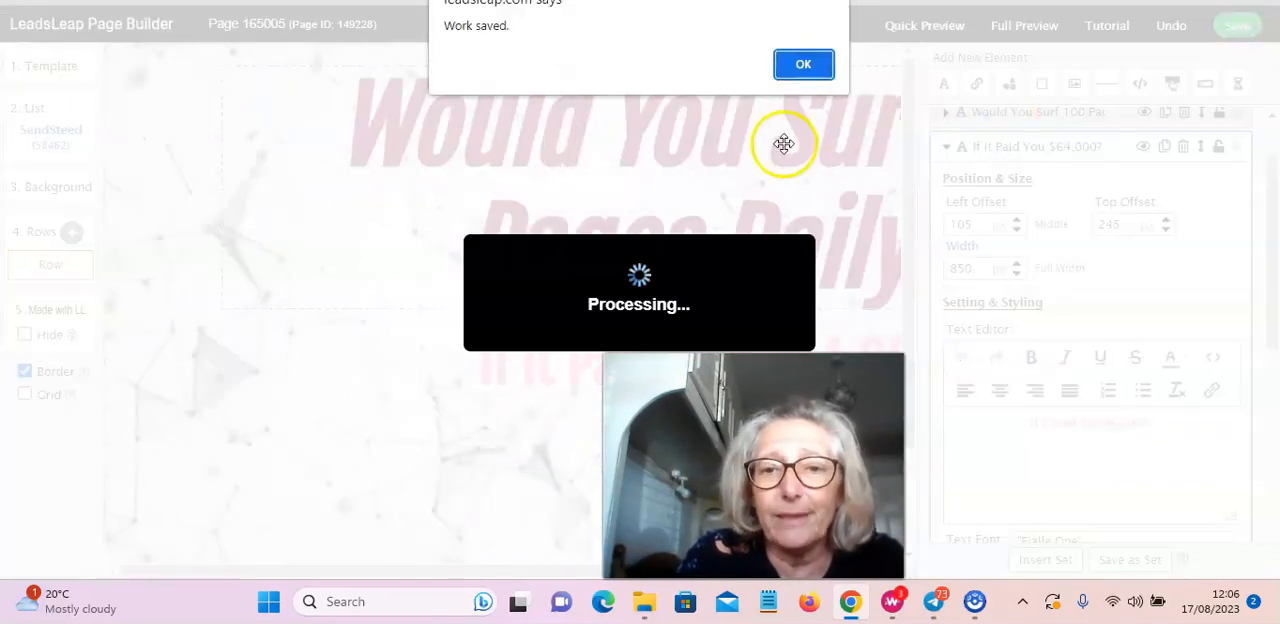
pyautogui.press('Return')
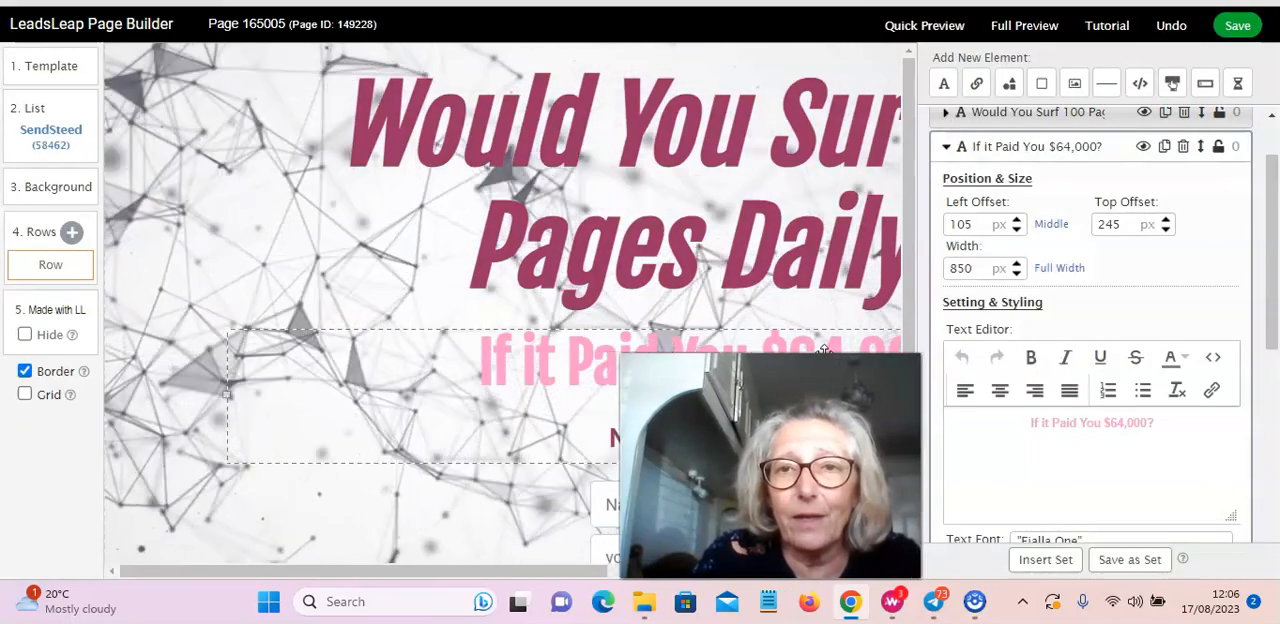
# Step: Switch to the Page Manager and review the Surf 100 Test Page entry, including its links, linked list and traffic statistics
pyautogui.click(380, 177)
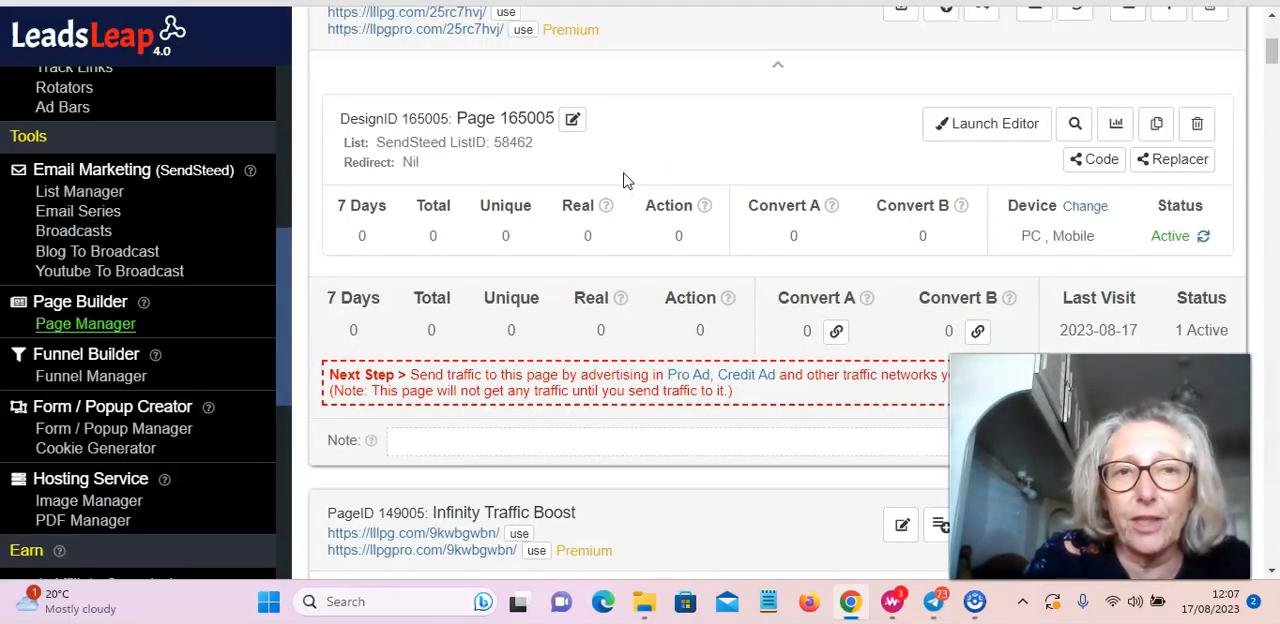
pyautogui.scroll(2, 625, 180)
pyautogui.scroll(-2, 621, 185)
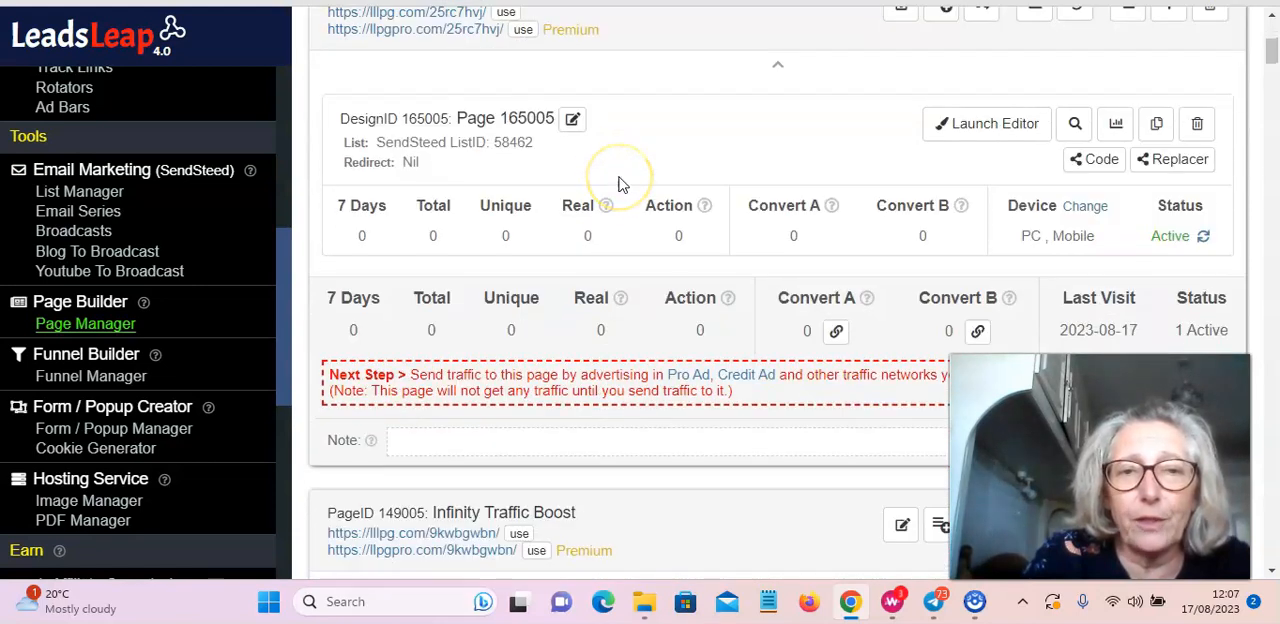
pyautogui.scroll(1, 620, 184)
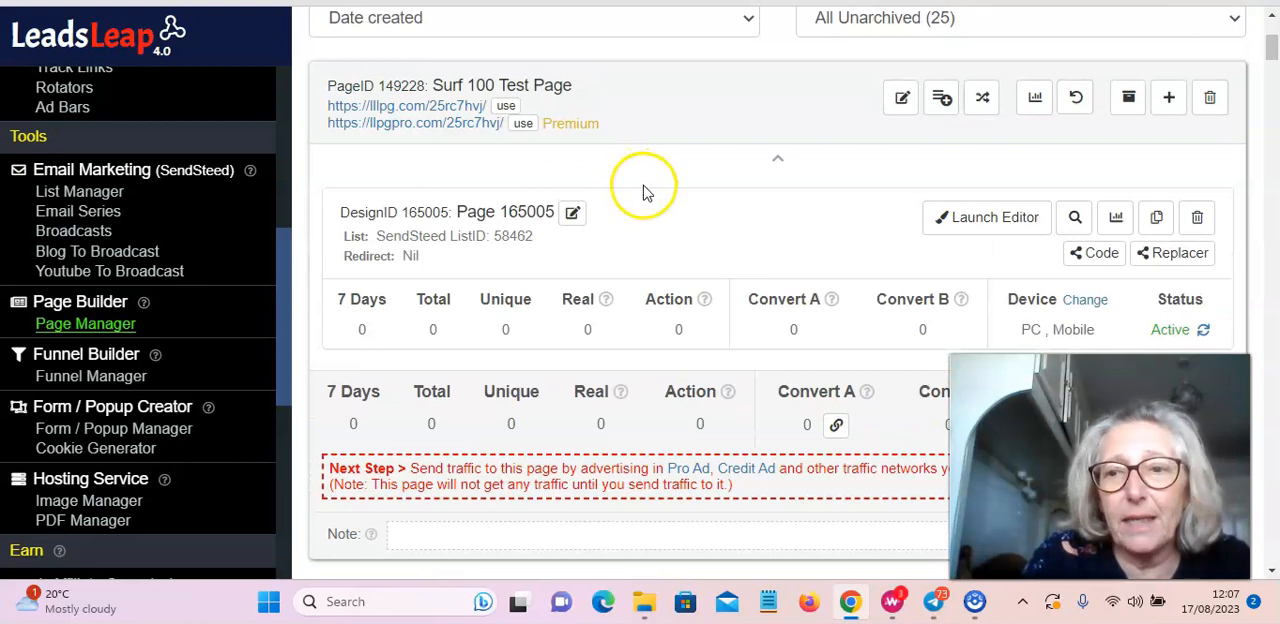
pyautogui.scroll(2, 645, 191)
pyautogui.scroll(-1, 660, 230)
pyautogui.scroll(-2, 658, 236)
pyautogui.scroll(2, 655, 229)
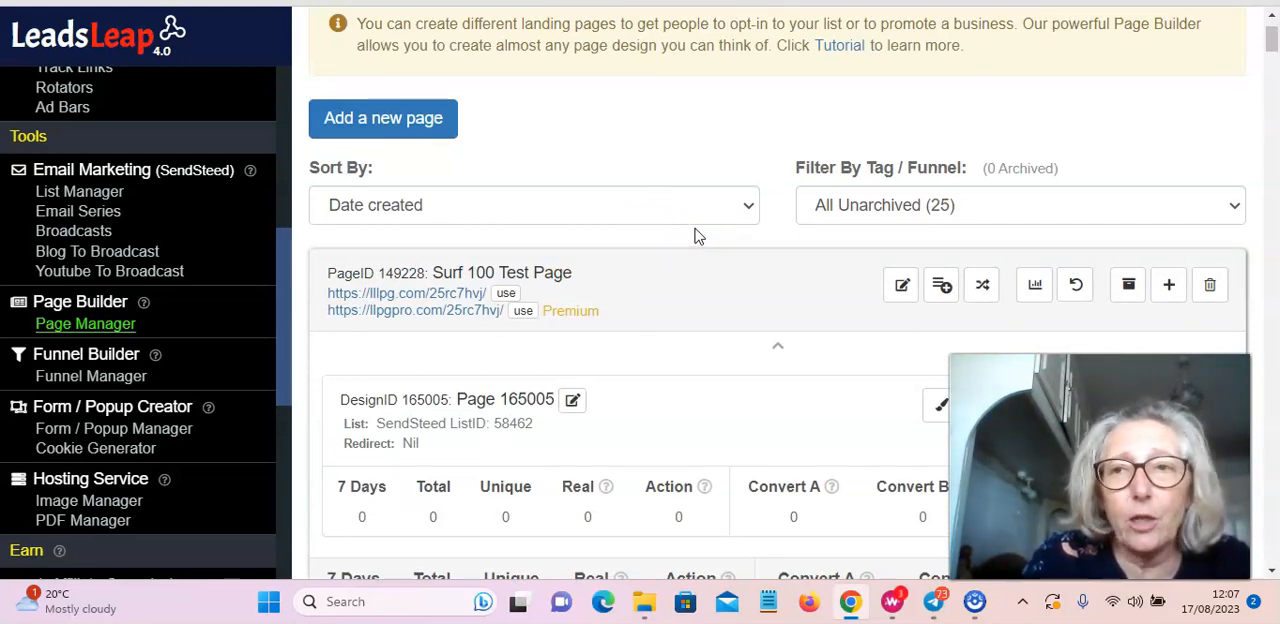
pyautogui.scroll(1, 697, 230)
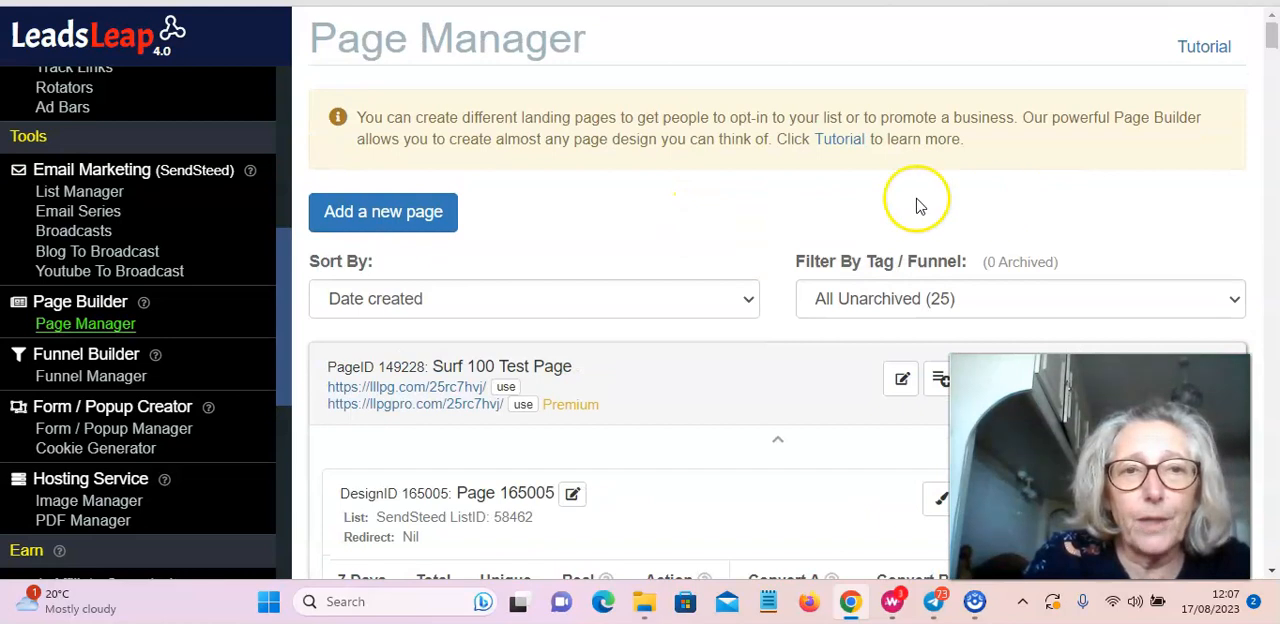